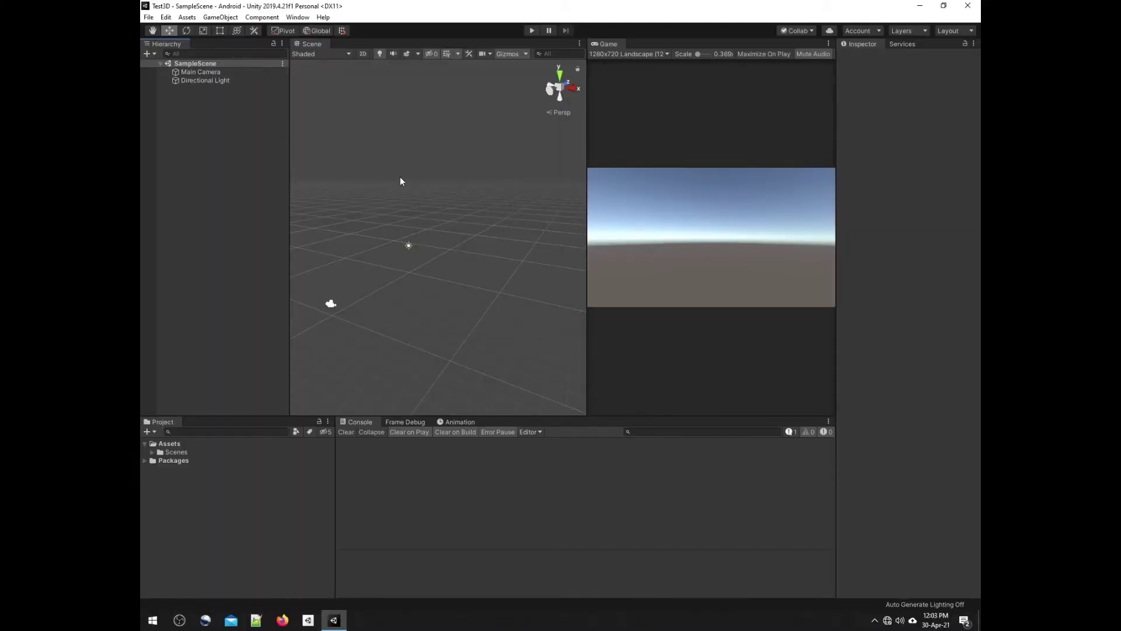
Build the Android scene as testAPK.apk saved on the Desktop.
left_click(225, 74)
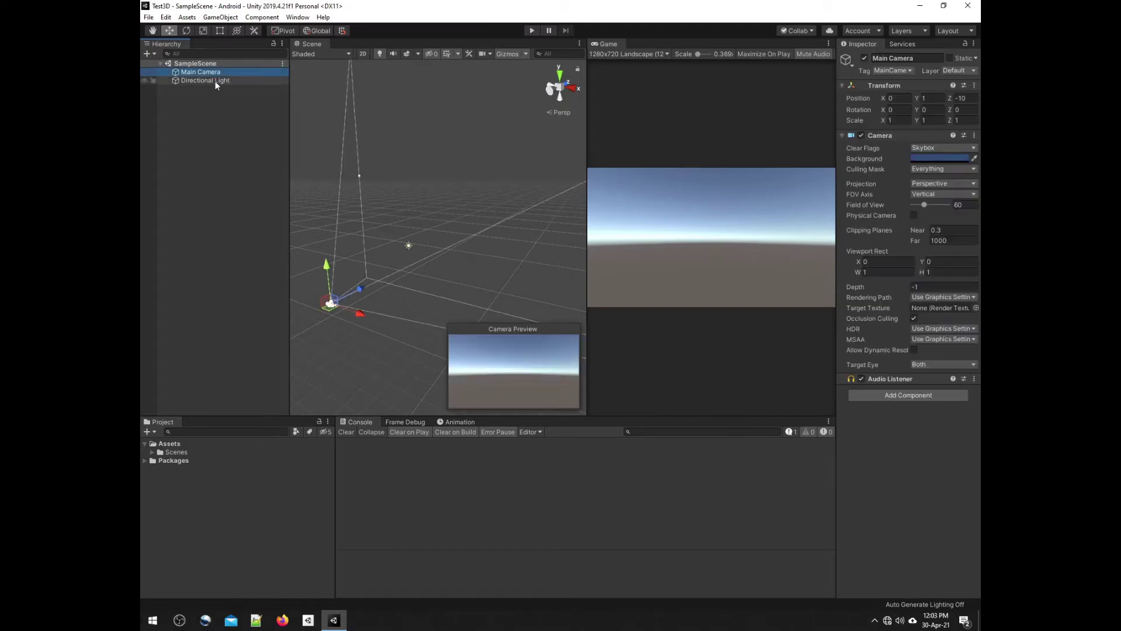
left_click(228, 165)
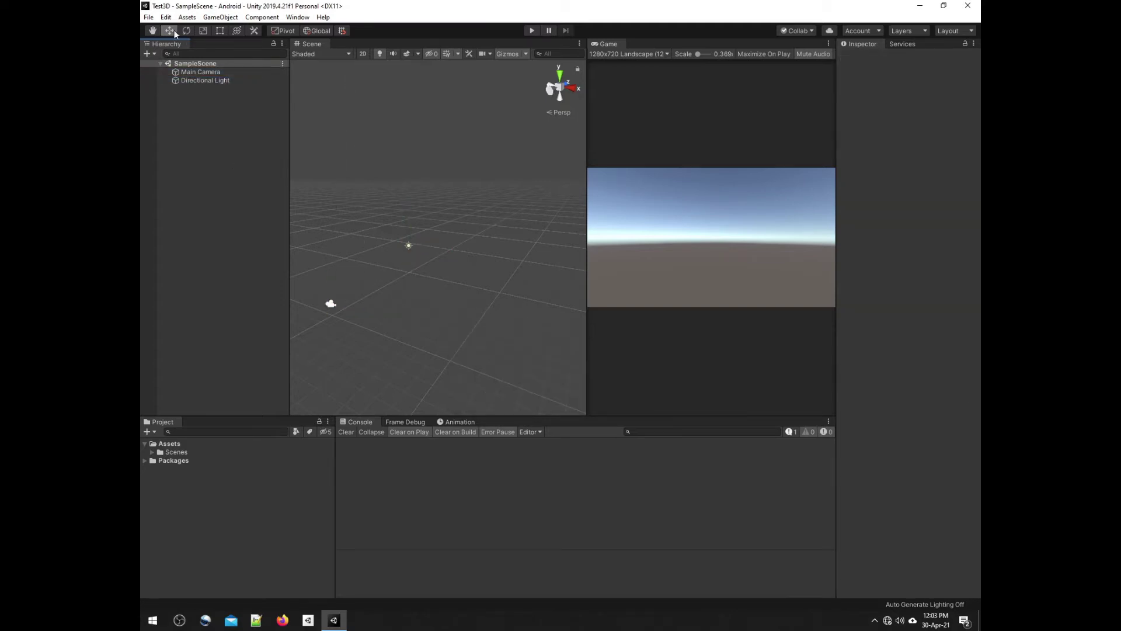
left_click(148, 17)
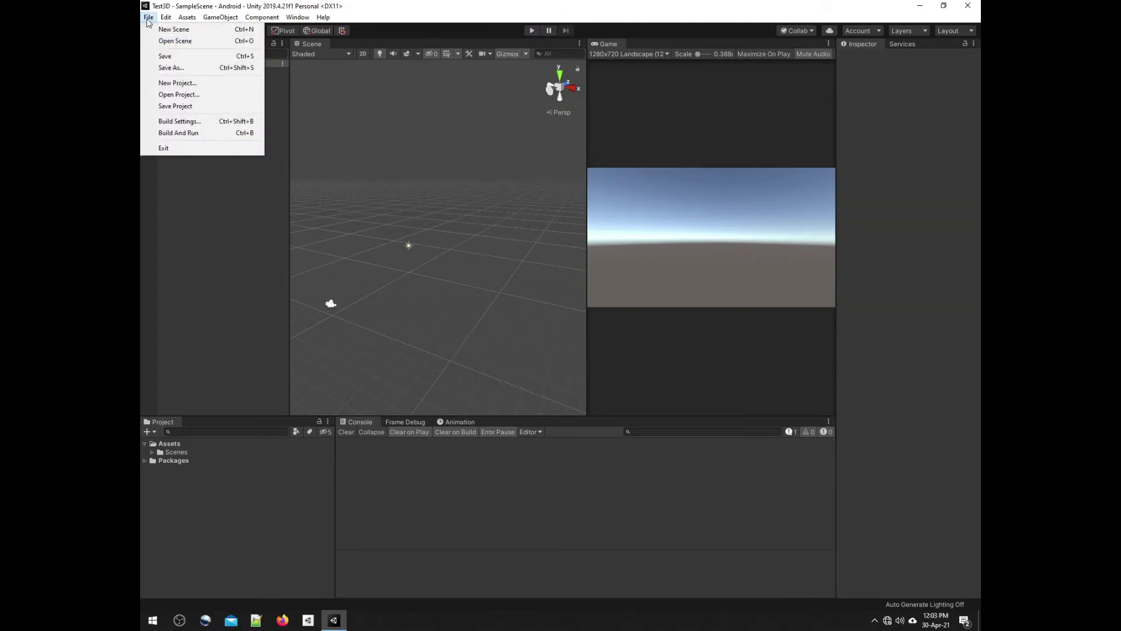
left_click(199, 123)
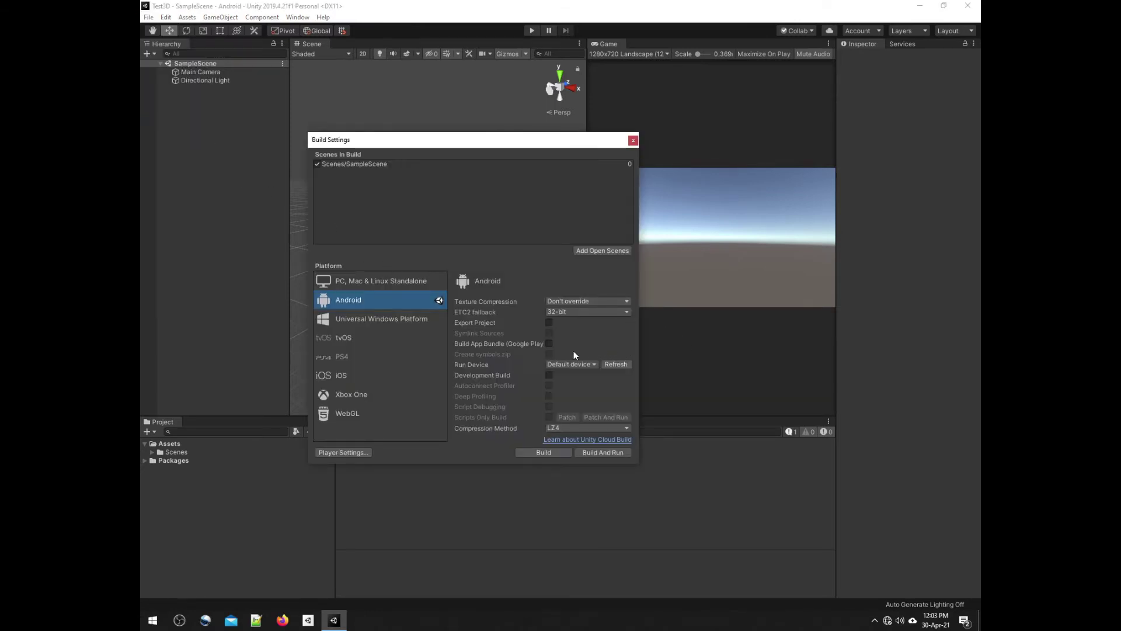
left_click(544, 451)
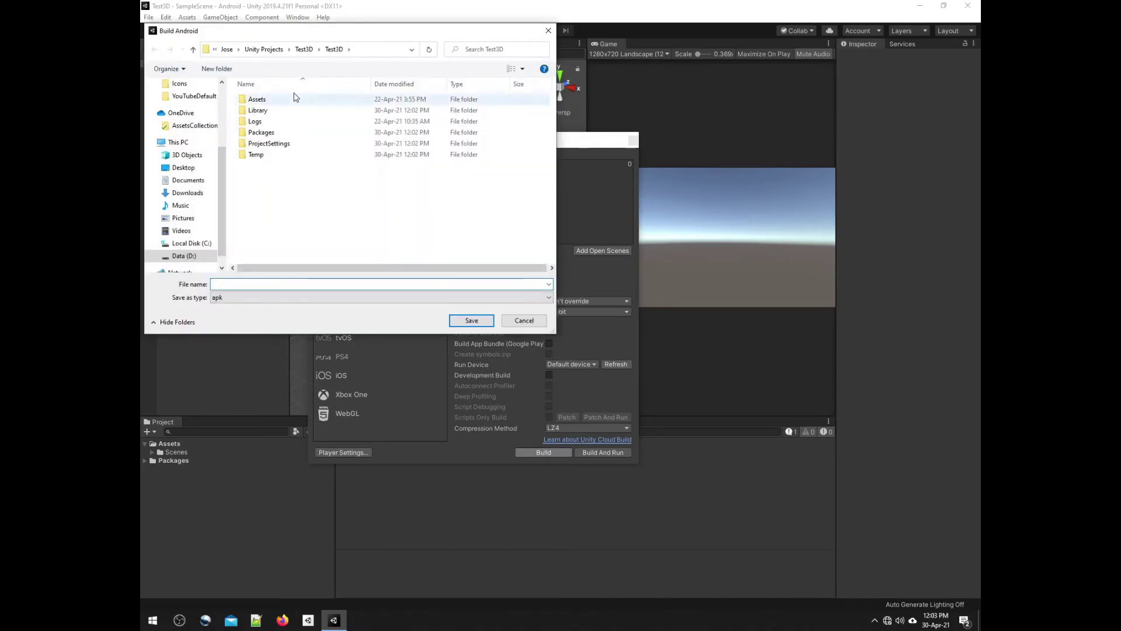
left_click(185, 168)
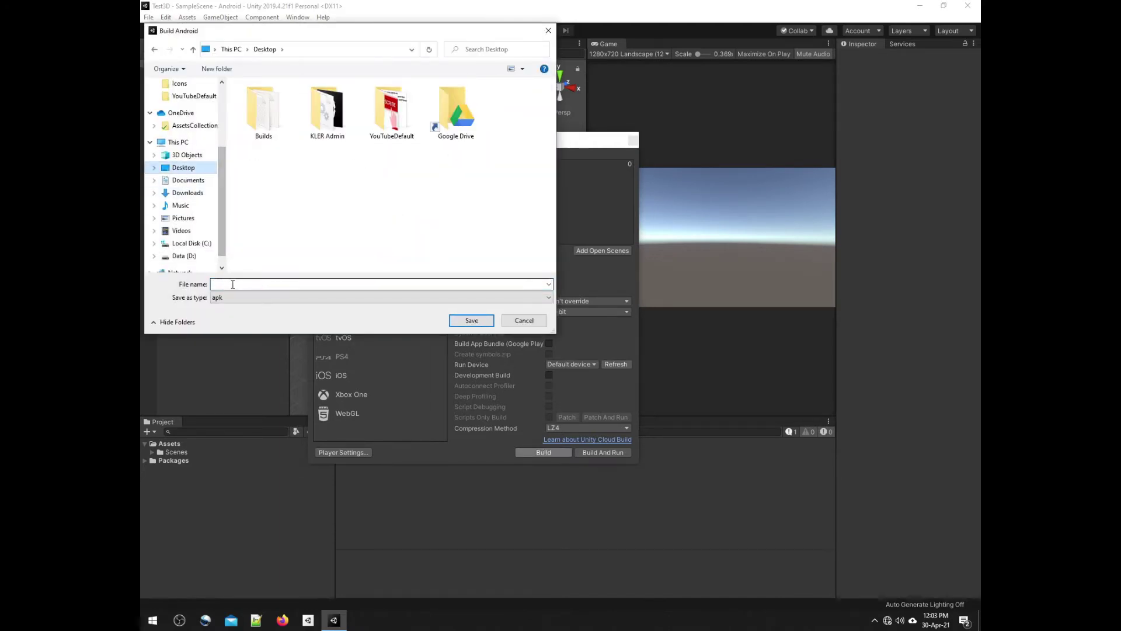
type("testA")
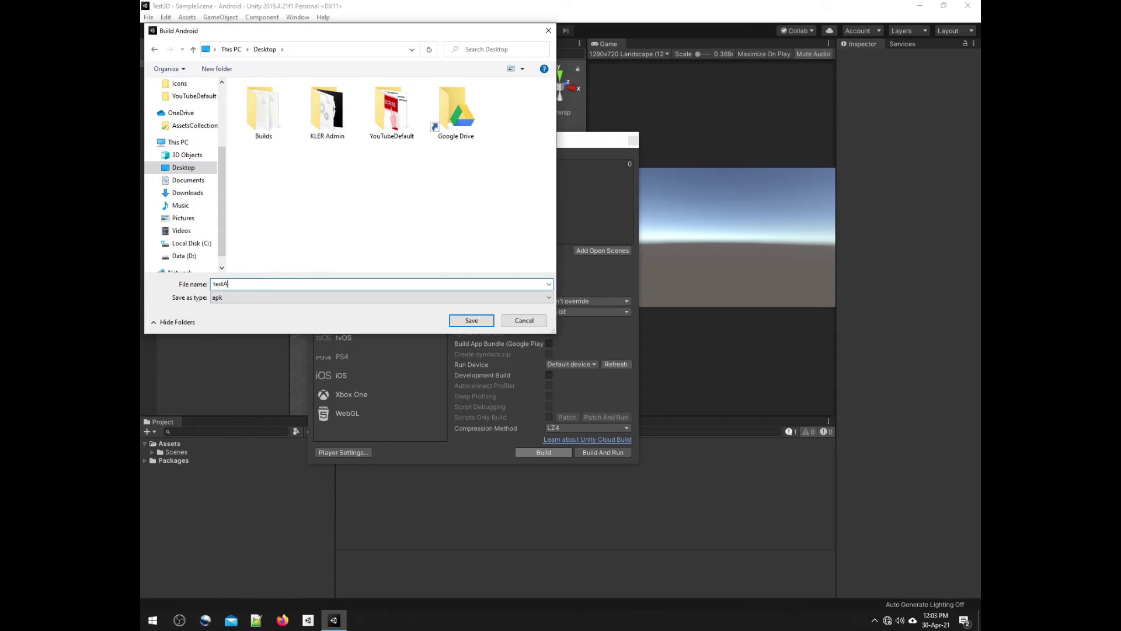
type("PK")
left_click(464, 322)
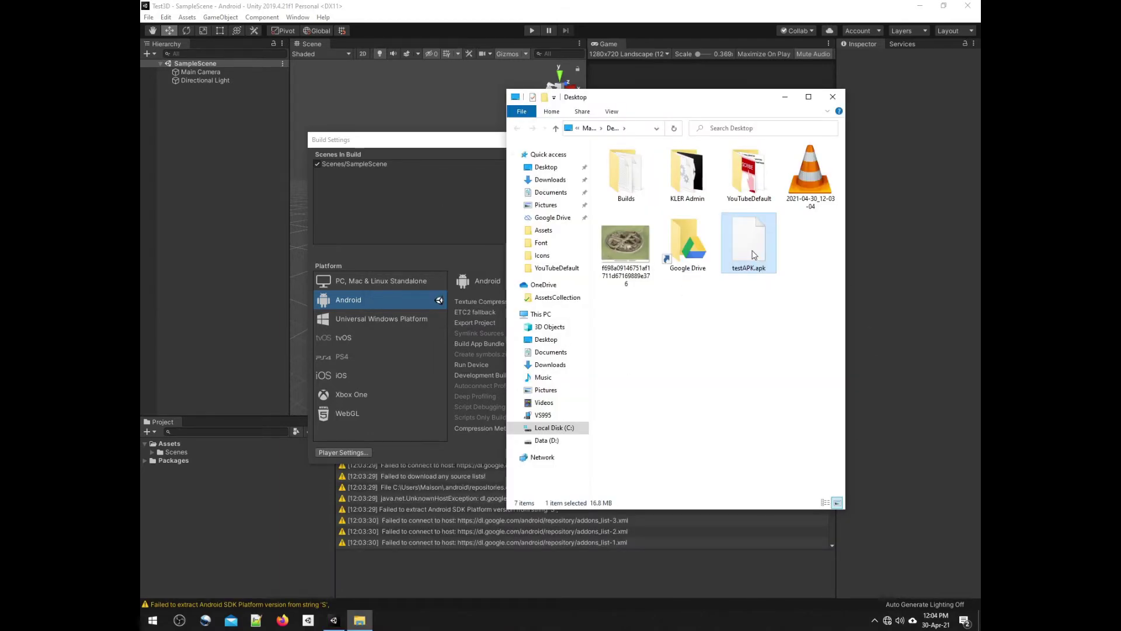
Check testAPK.apk's 16.8 MB size in its Properties window.
right_click(752, 251)
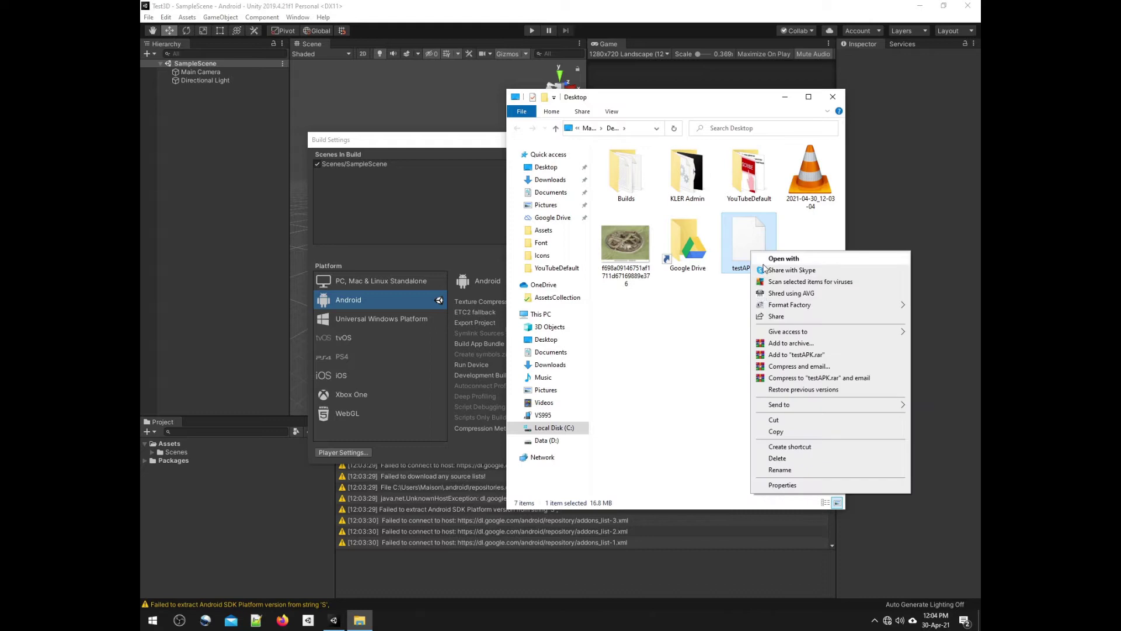
left_click(783, 484)
mouse_move(838, 265)
left_mouse_down()
mouse_move(745, 208)
mouse_move(711, 153)
left_mouse_up()
left_click_drag(679, 255, 701, 255)
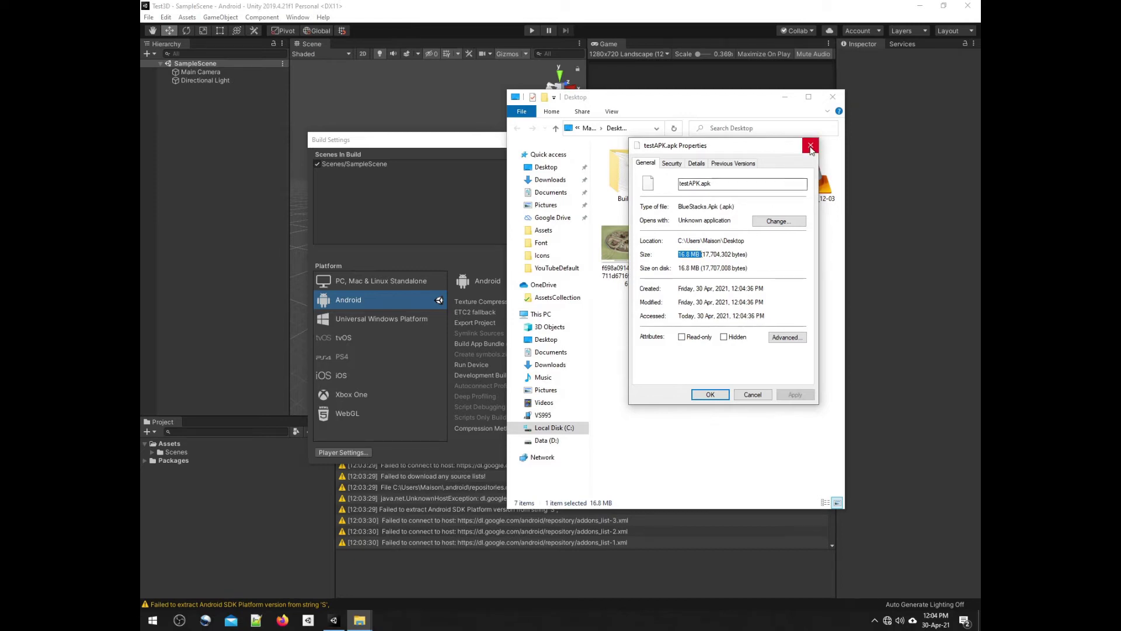
Permanently delete testAPK.apk from the Desktop.
left_click(810, 146)
key("shift+Delete")
key("Return")
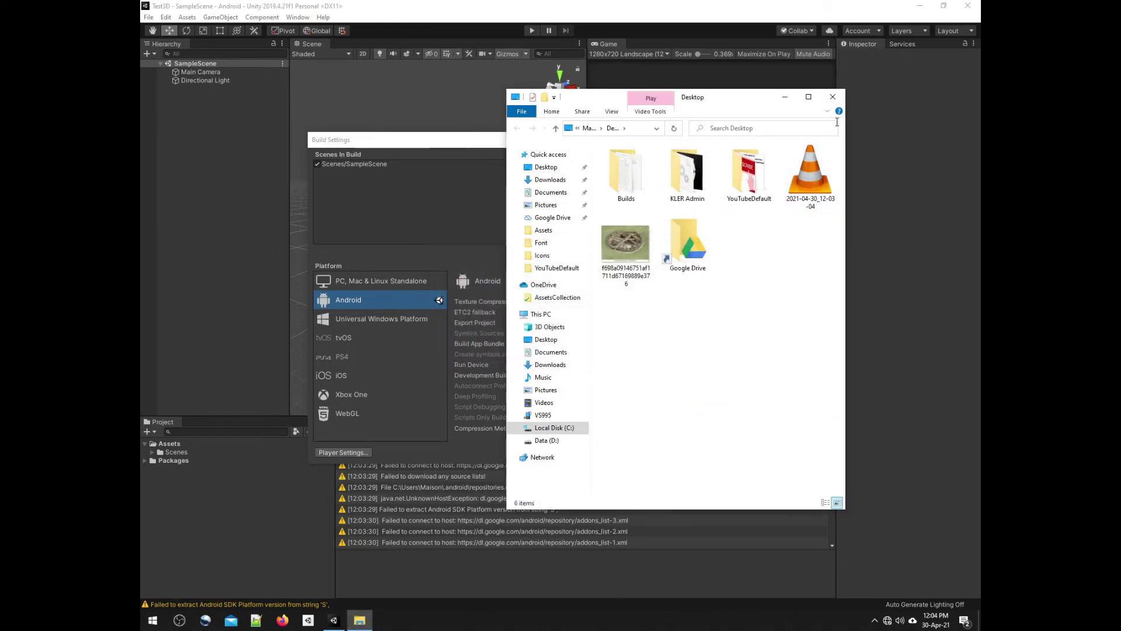
Close the Desktop folder and Build Settings windows and clear the Console.
left_click(833, 97)
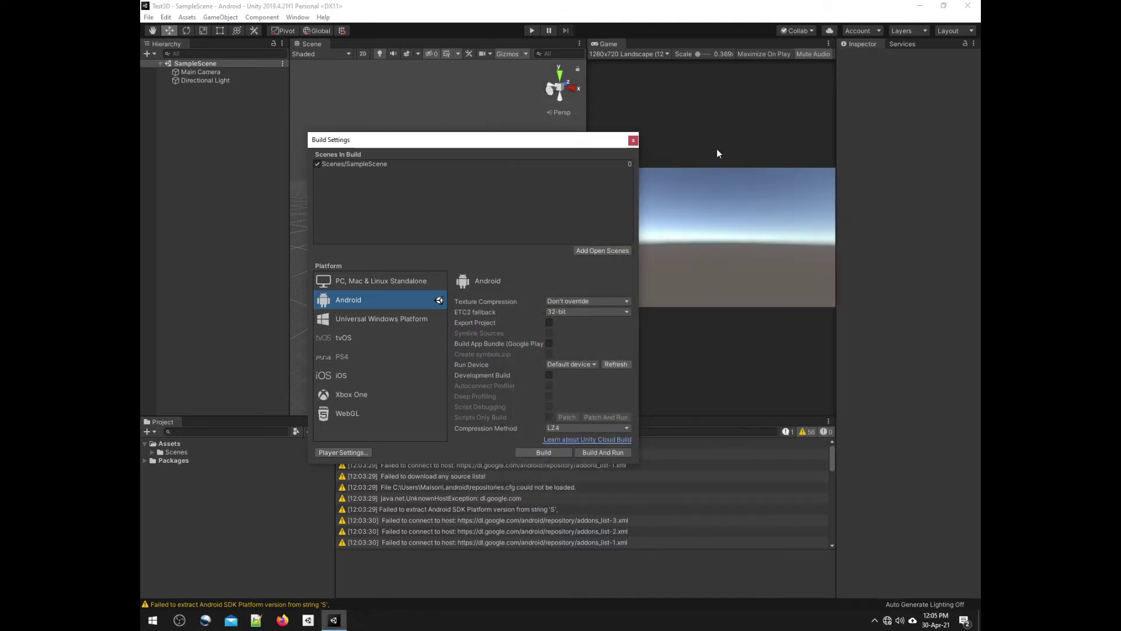
left_click(636, 142)
left_click(345, 432)
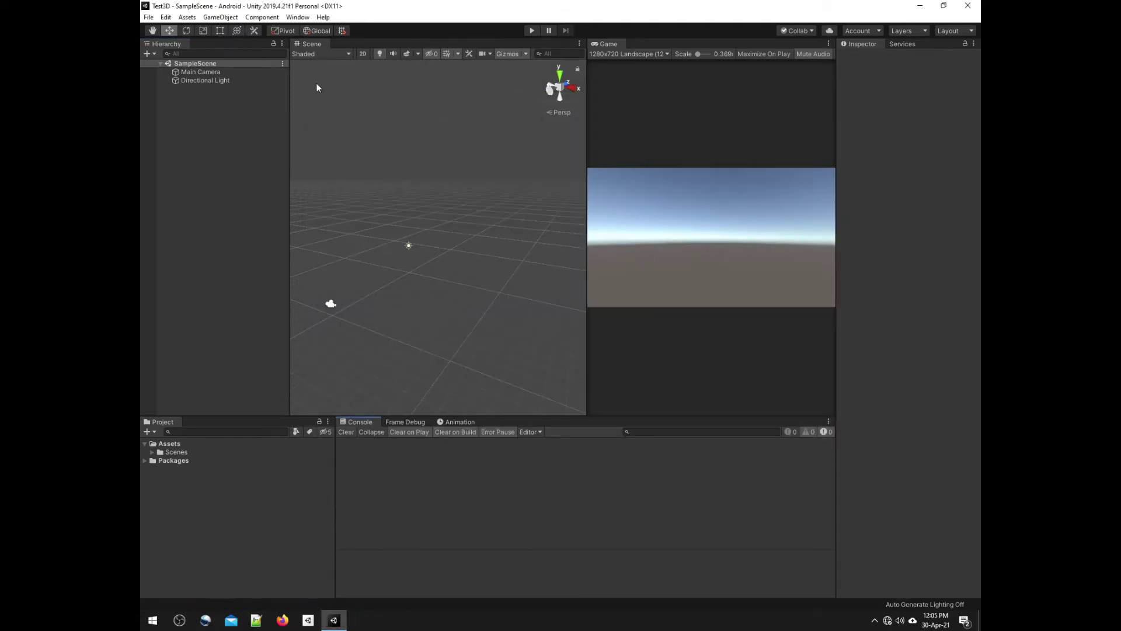
In Player Other Settings, replace Vulkan and OpenGLES3 with OpenGLES2 as the only graphics API.
left_click(166, 18)
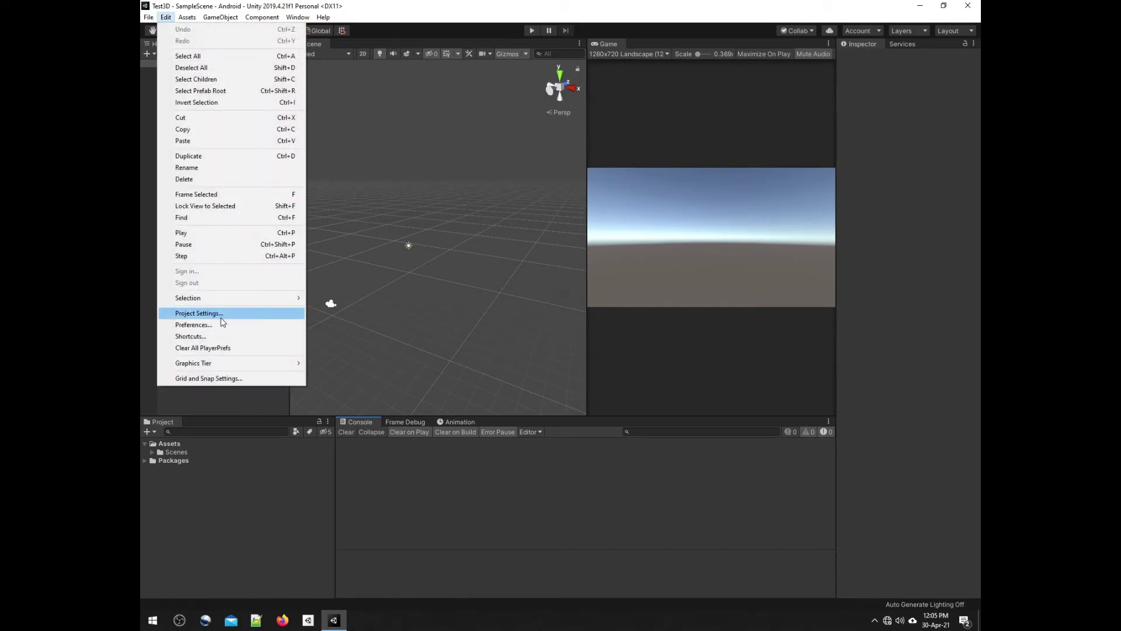
left_click(223, 315)
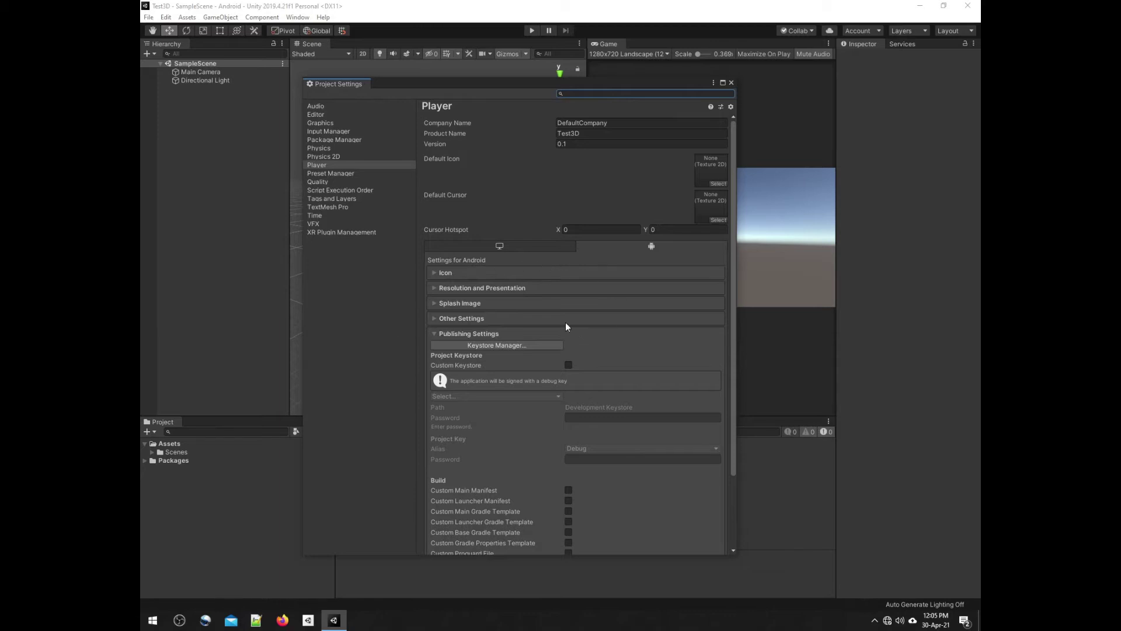
left_click(433, 318)
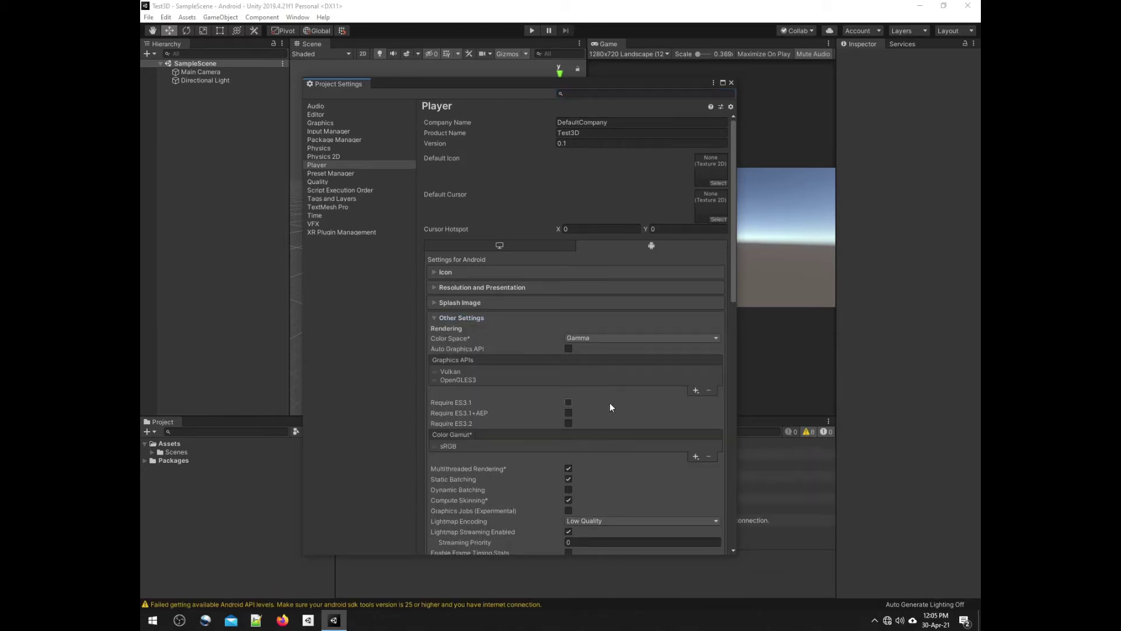
scroll(619, 388, "down", 3)
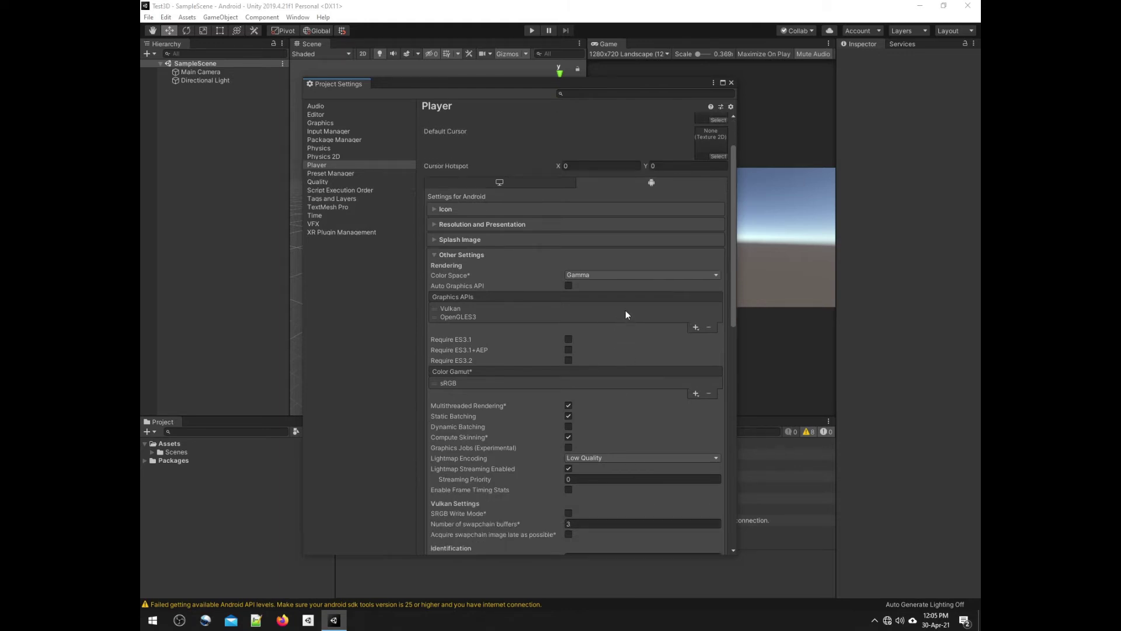
left_click(684, 317)
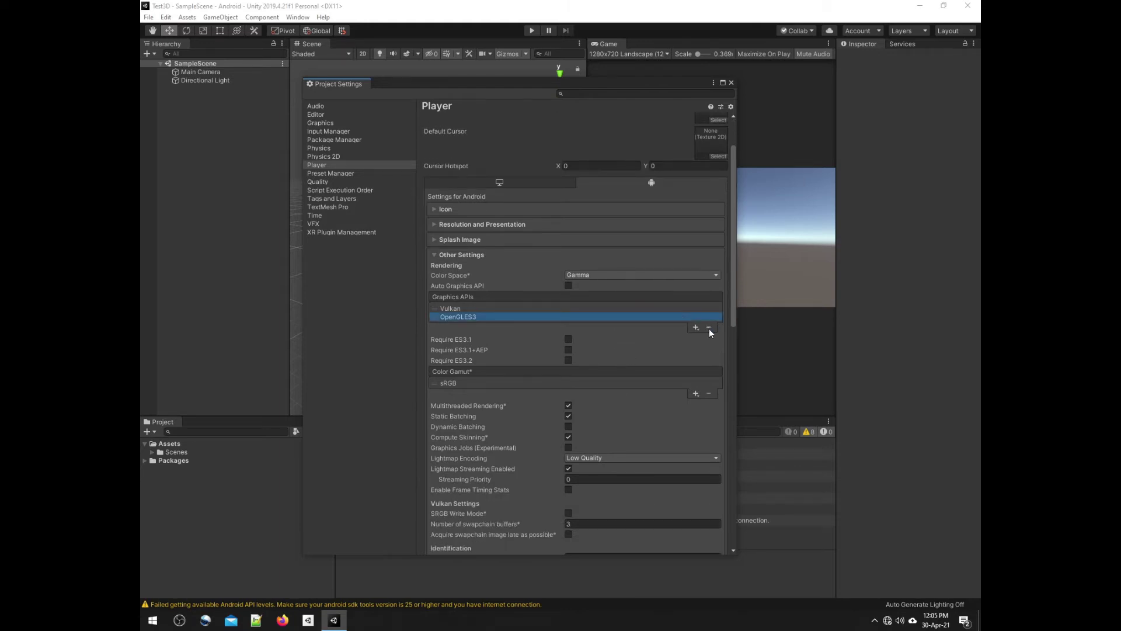
left_click(709, 327)
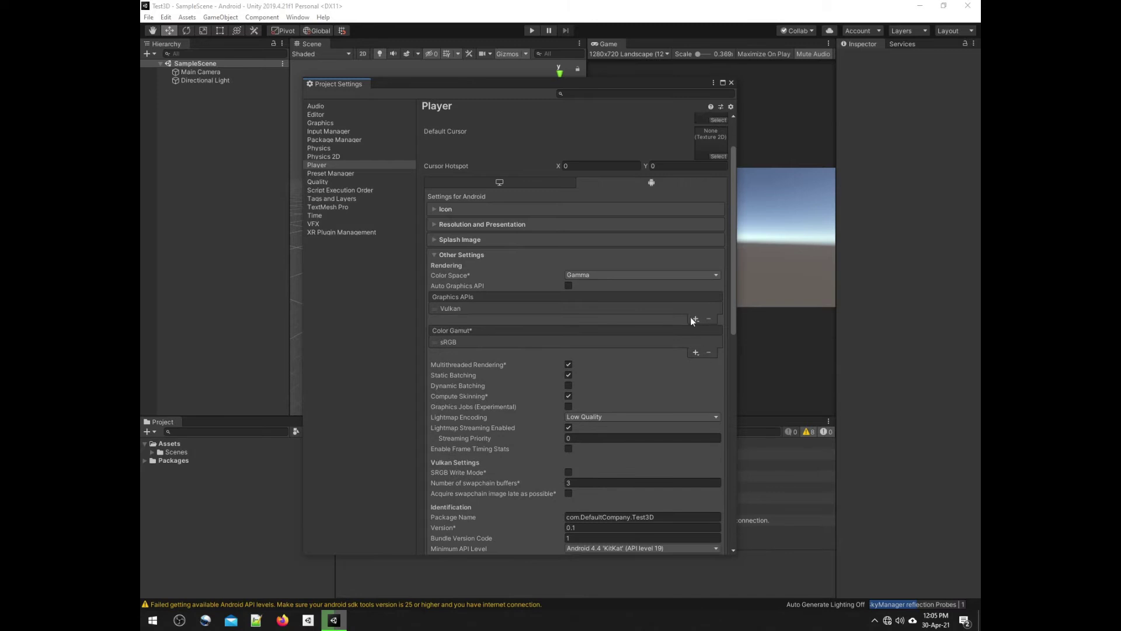
left_click(694, 320)
left_click(720, 342)
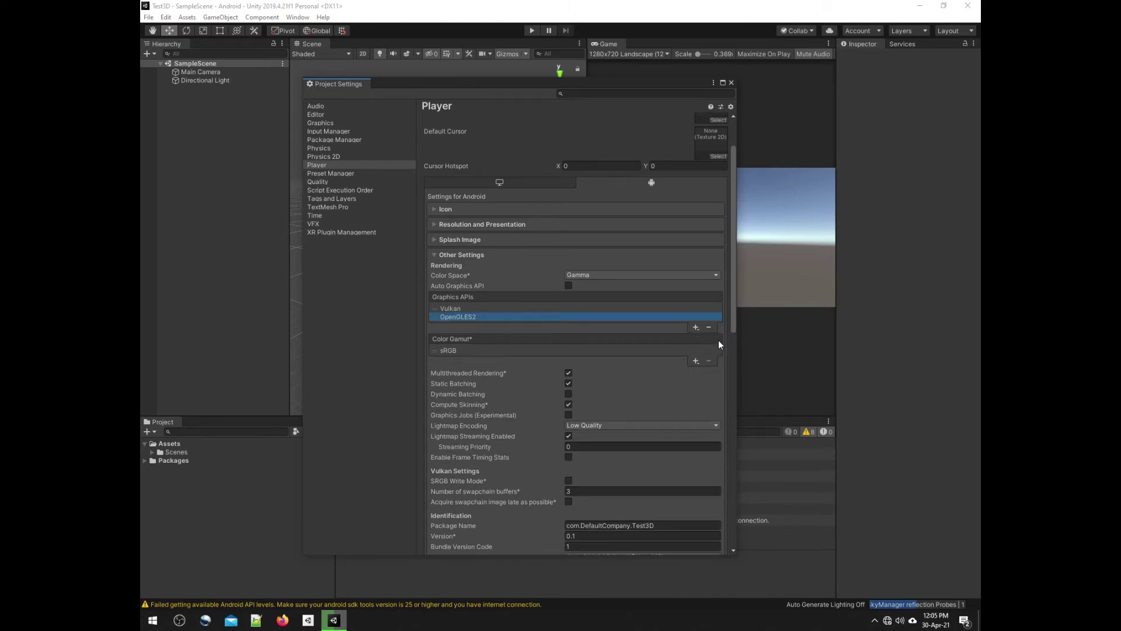
left_click(684, 307)
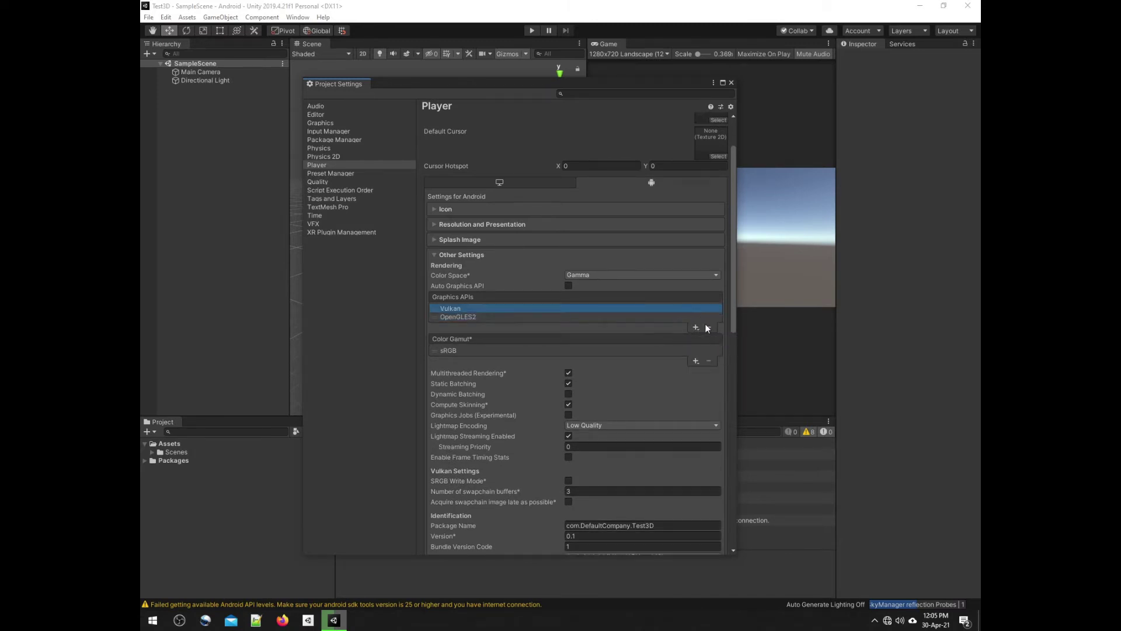
left_click(710, 328)
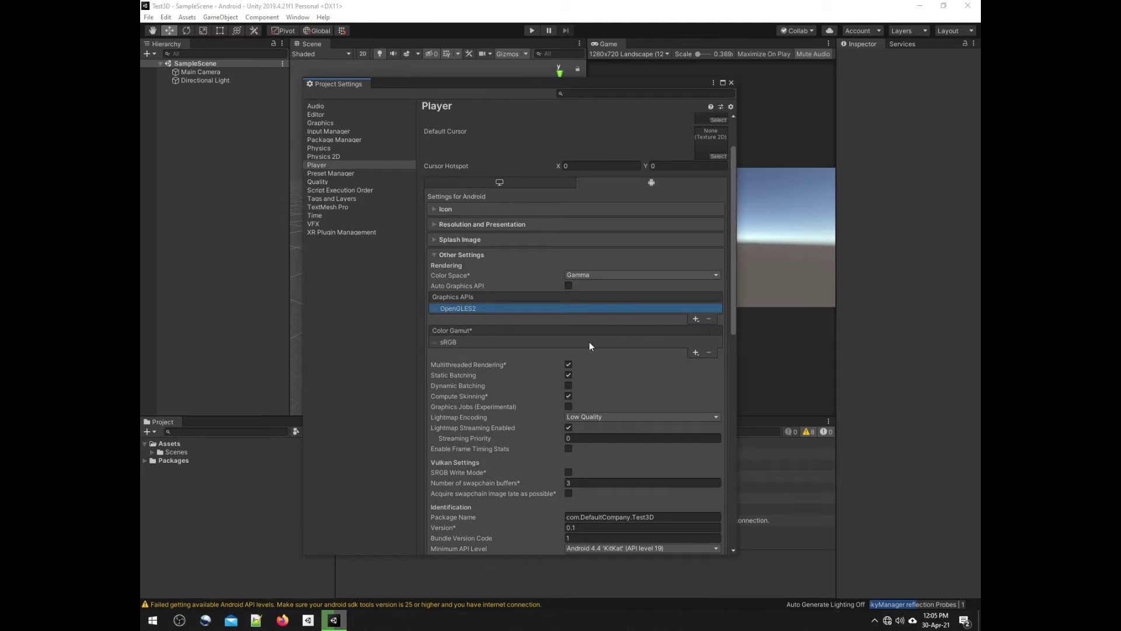
Set Scripting Backend to IL2CPP, target ARM64 only, and Install Location to Automatic.
scroll(587, 345, "down", 2)
scroll(589, 346, "down", 1)
scroll(592, 345, "down", 1)
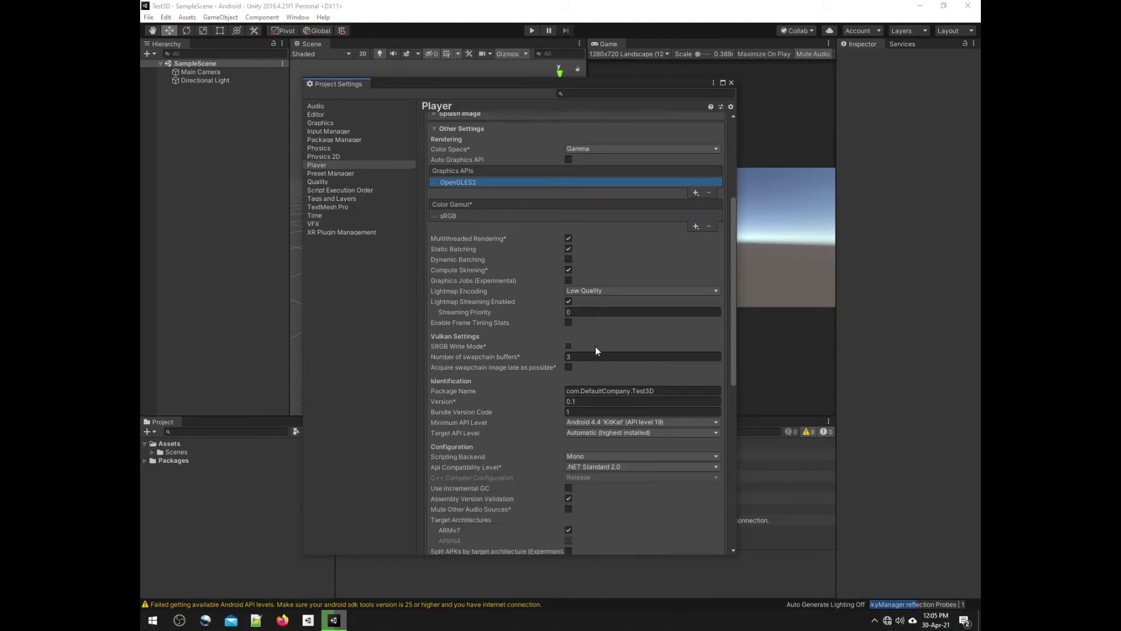
scroll(601, 345, "down", 1)
scroll(607, 338, "down", 2)
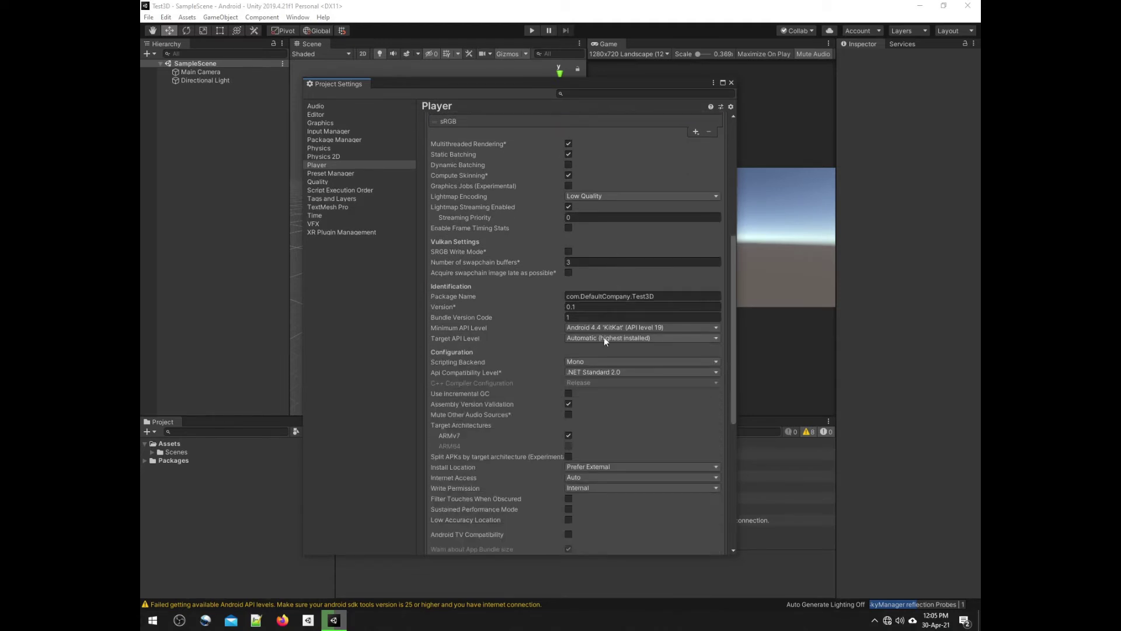
scroll(604, 337, "down", 1)
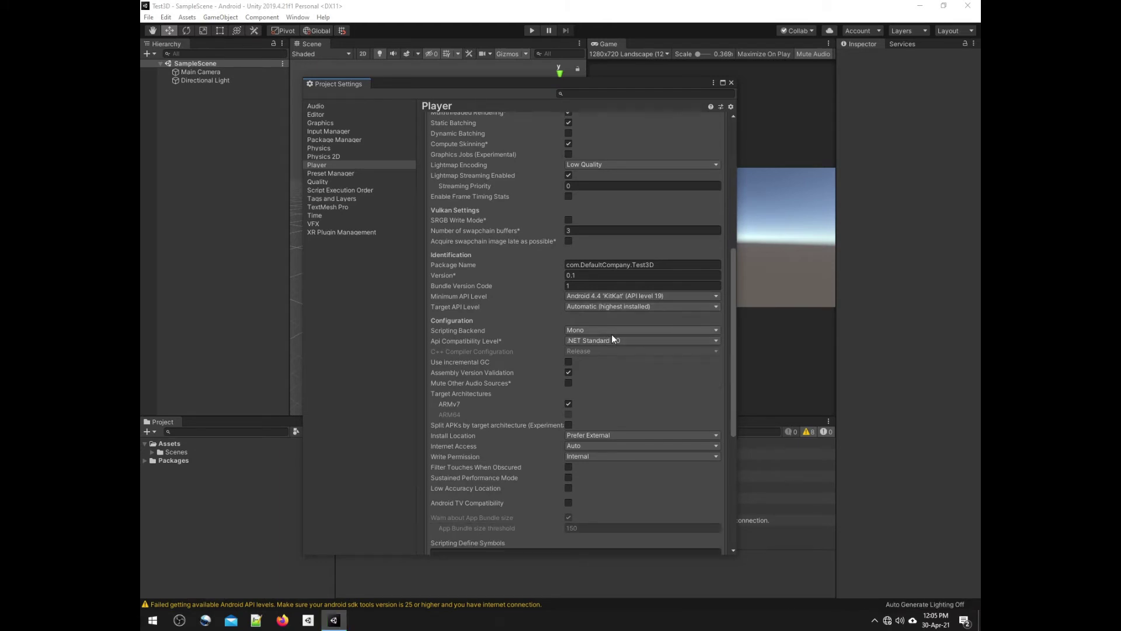
scroll(607, 339, "down", 1)
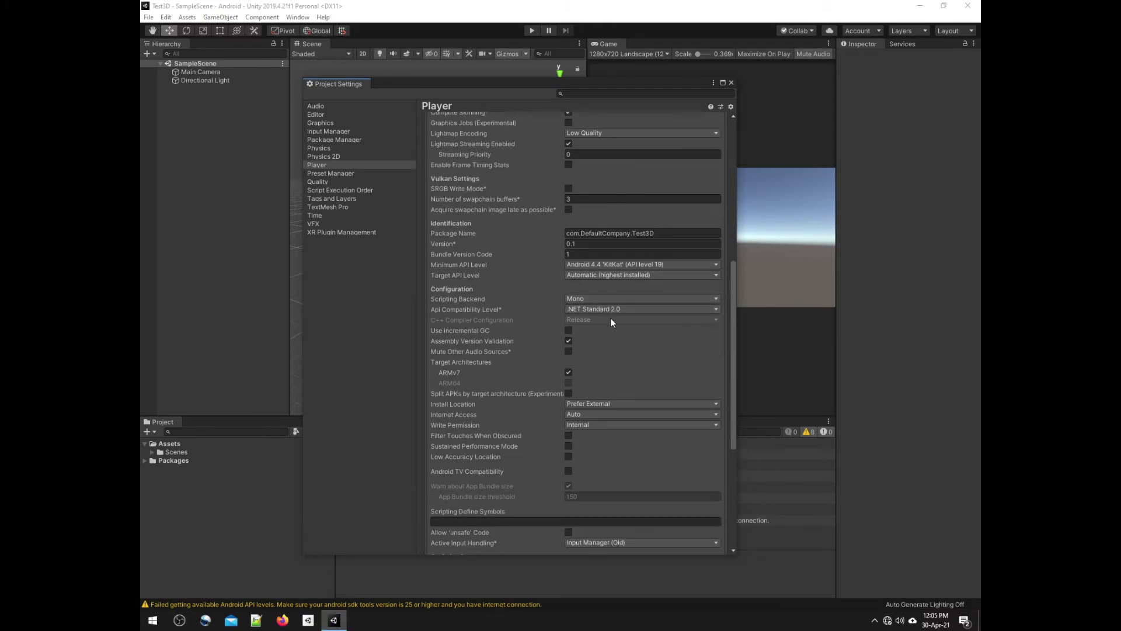
left_click(592, 299)
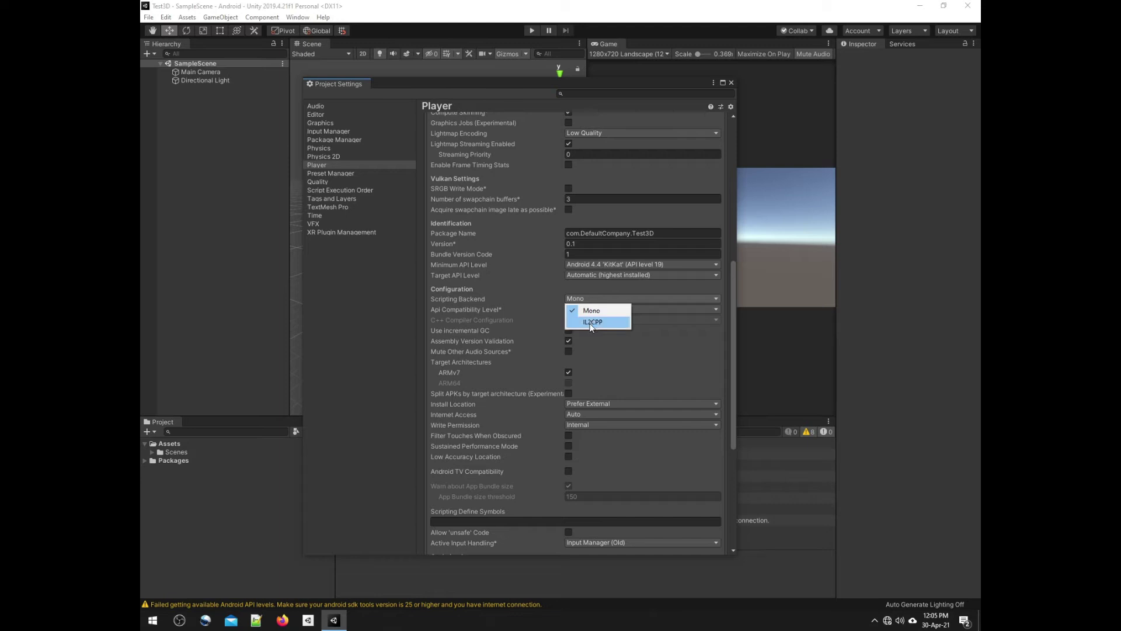
left_click(591, 325)
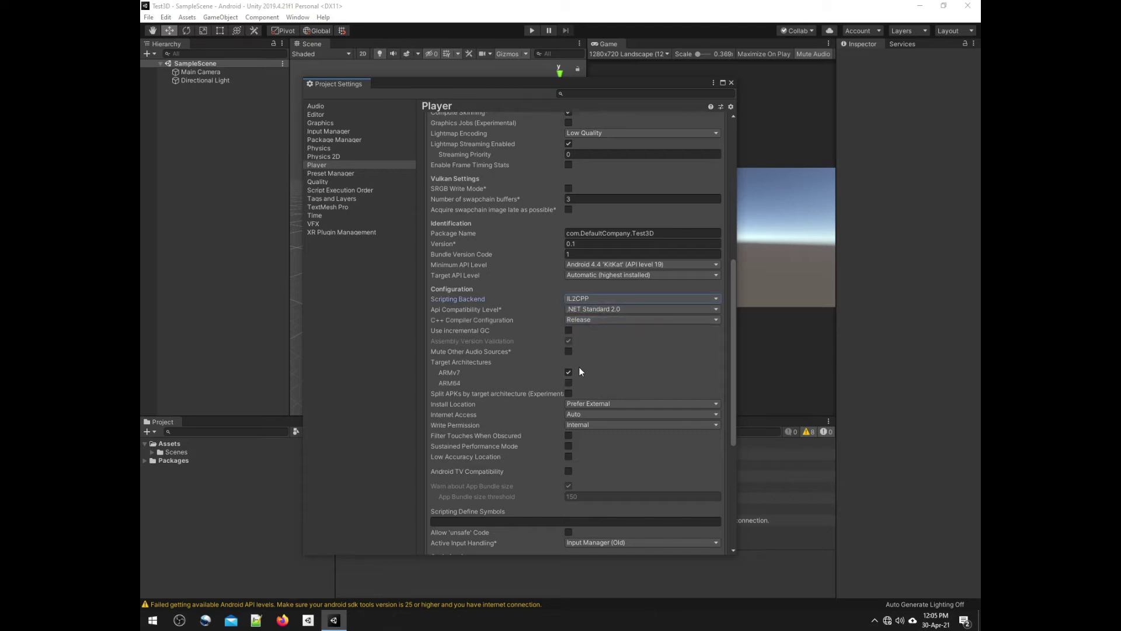
left_click(568, 372)
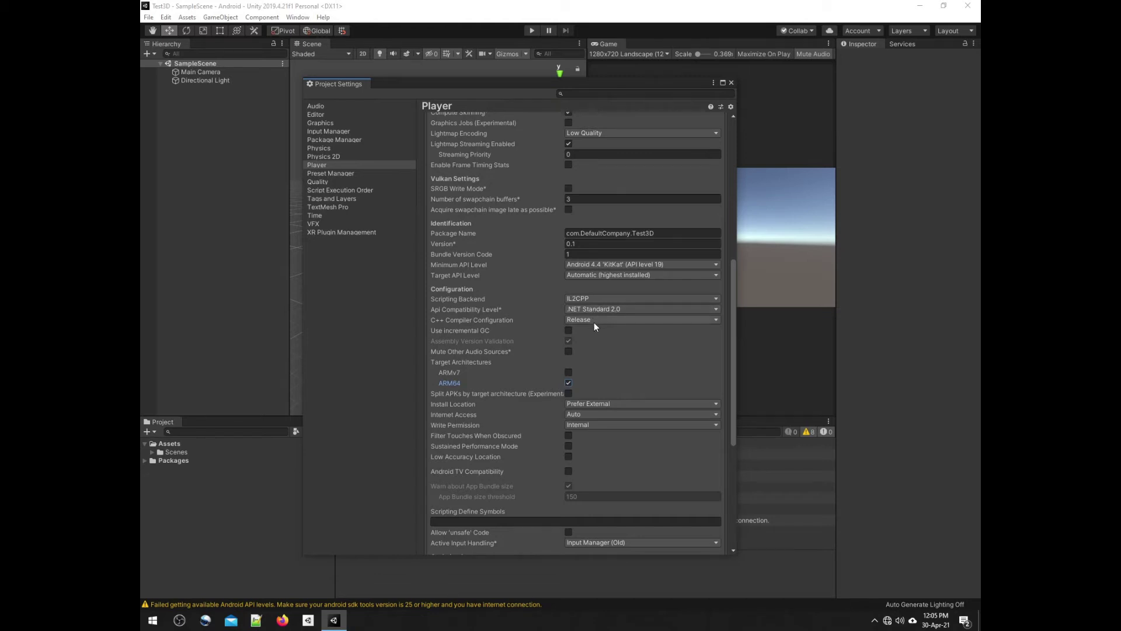
scroll(585, 376, "down", 2)
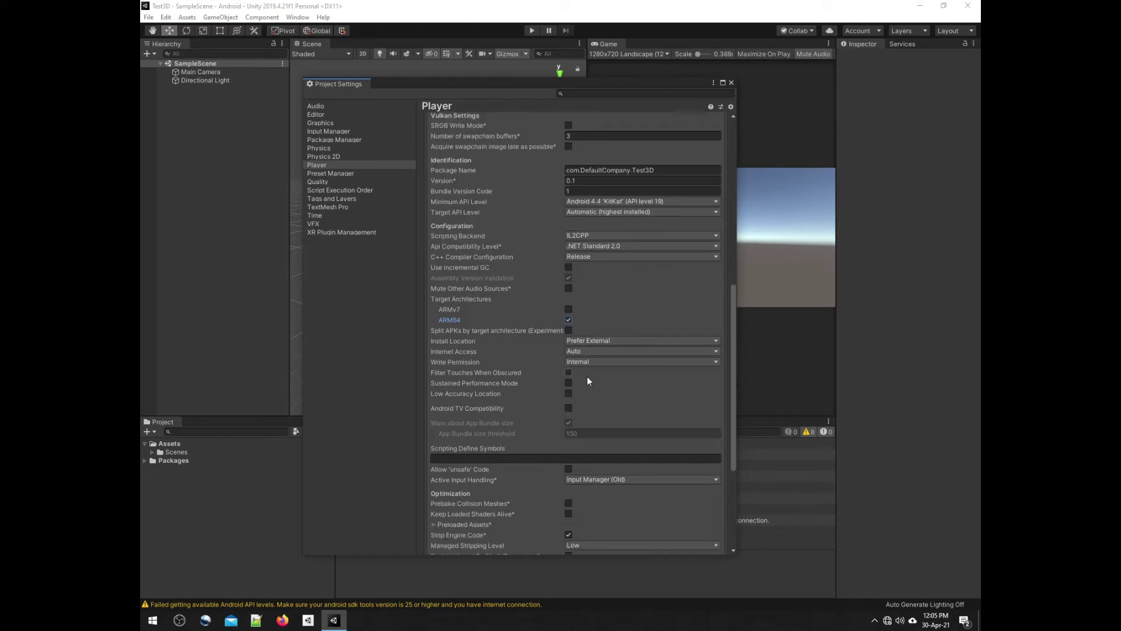
scroll(588, 376, "down", 1)
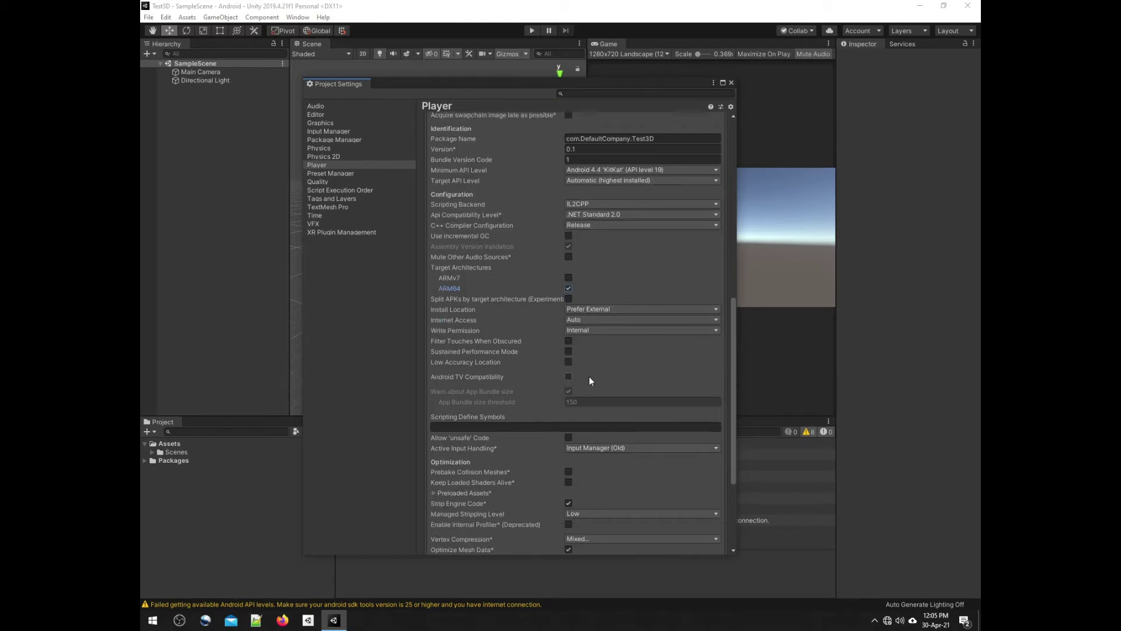
left_click(608, 310)
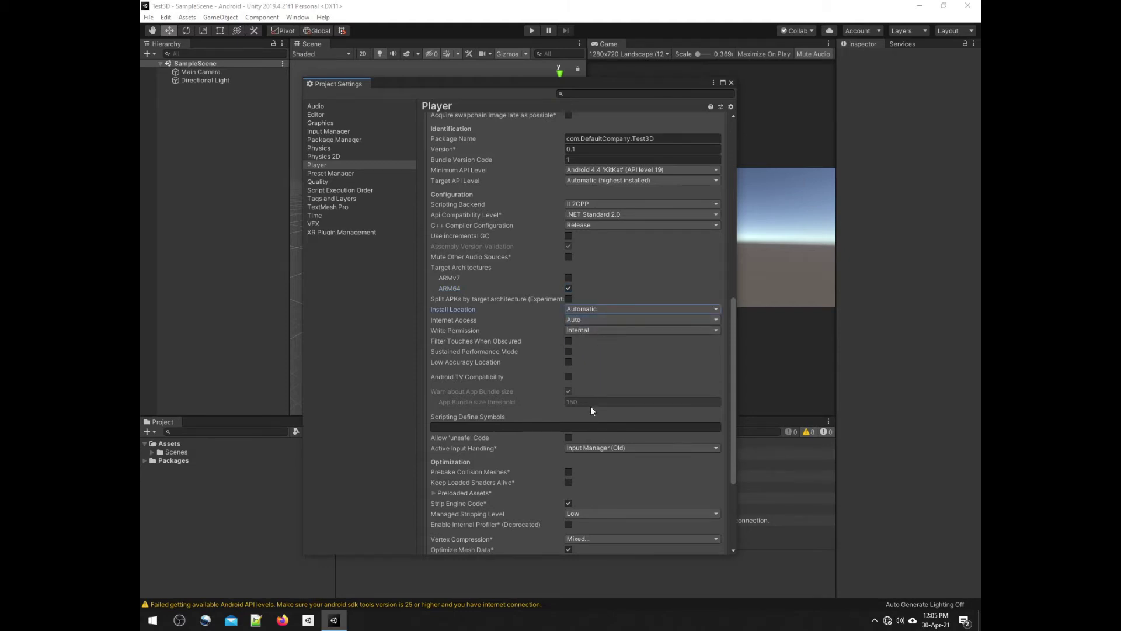
Set Managed Stripping Level High, Vertex Compression Everything and Stack Trace None.
scroll(591, 396, "down", 1)
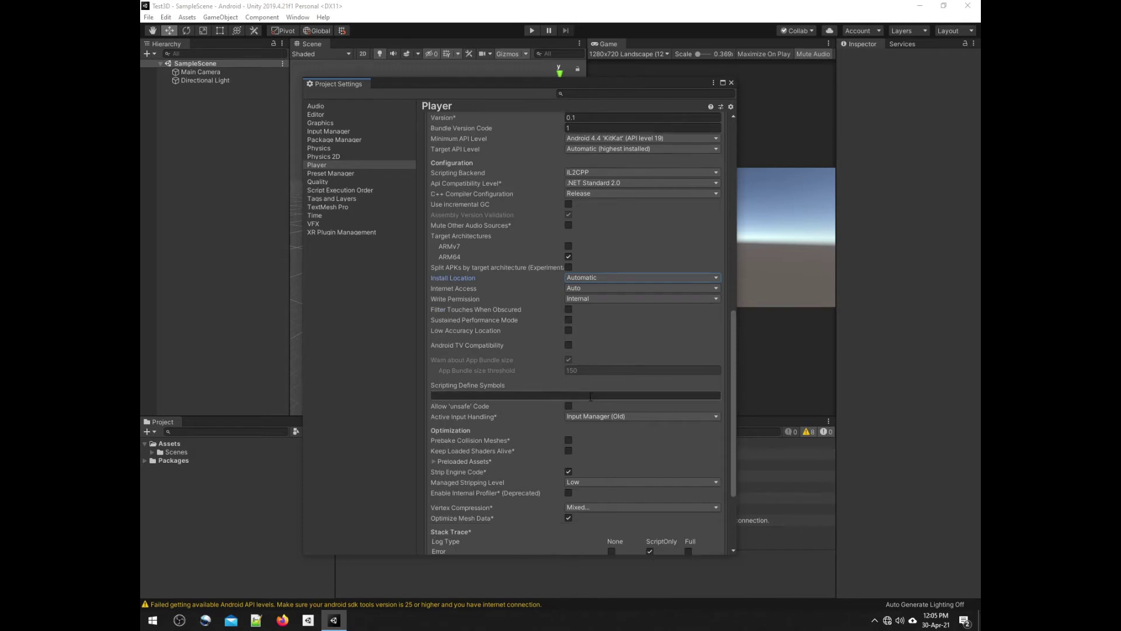
scroll(589, 398, "down", 1)
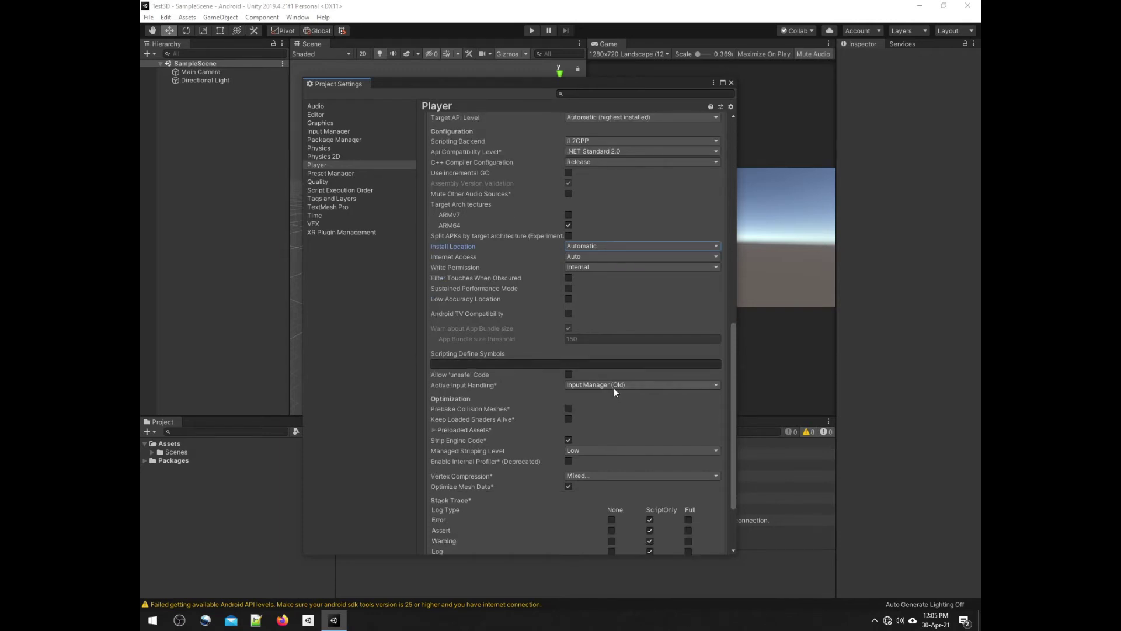
scroll(593, 419, "down", 1)
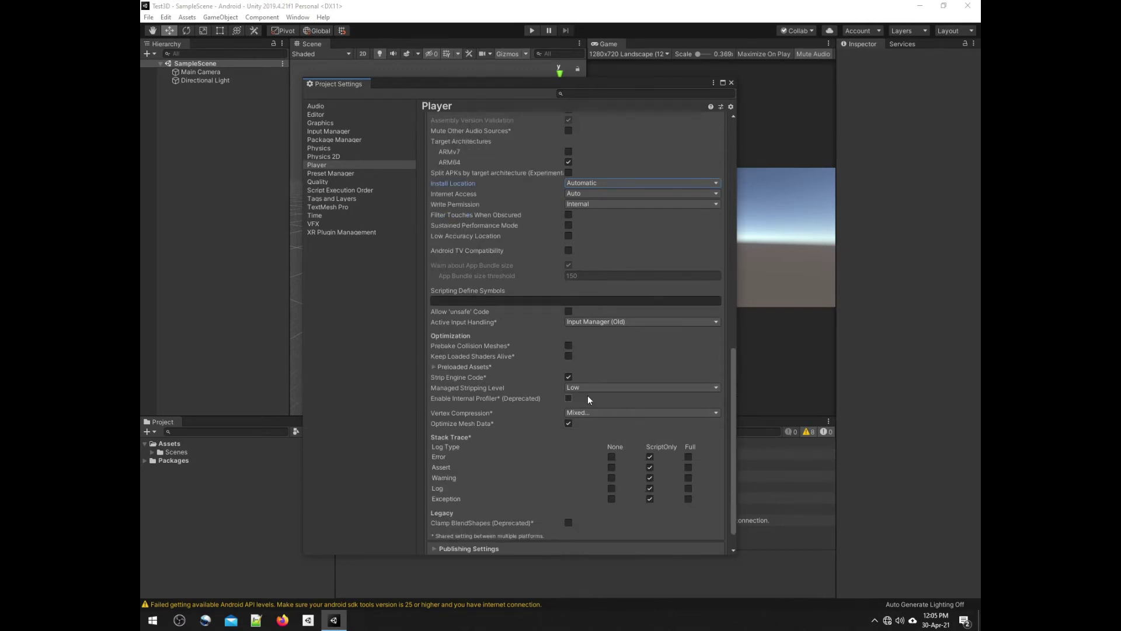
left_click(587, 390)
left_click(593, 423)
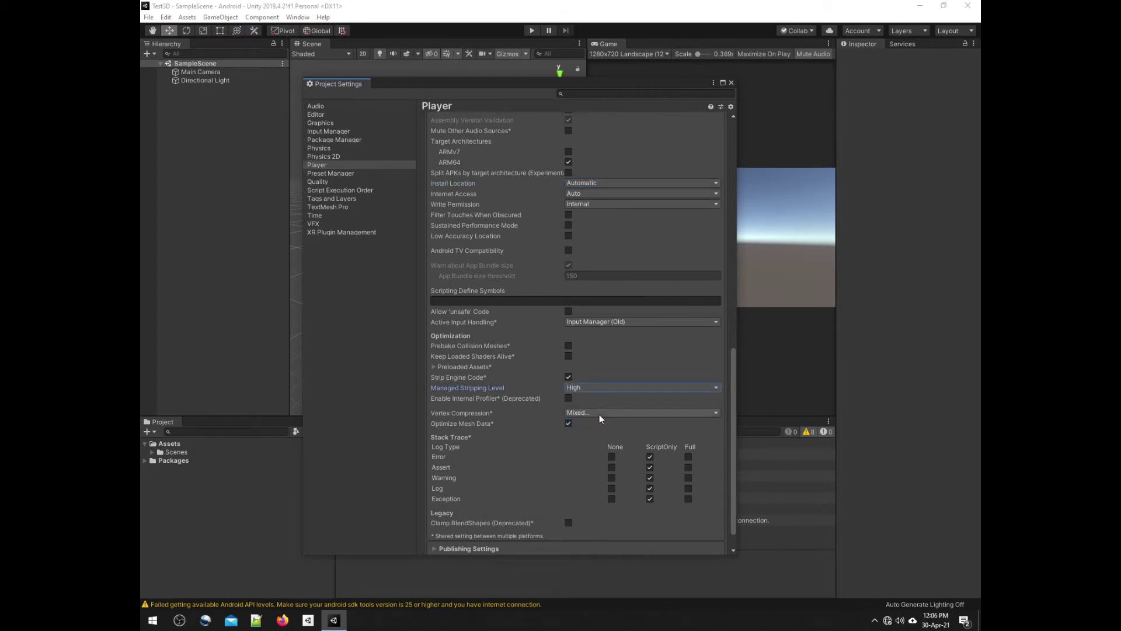
left_click(599, 415)
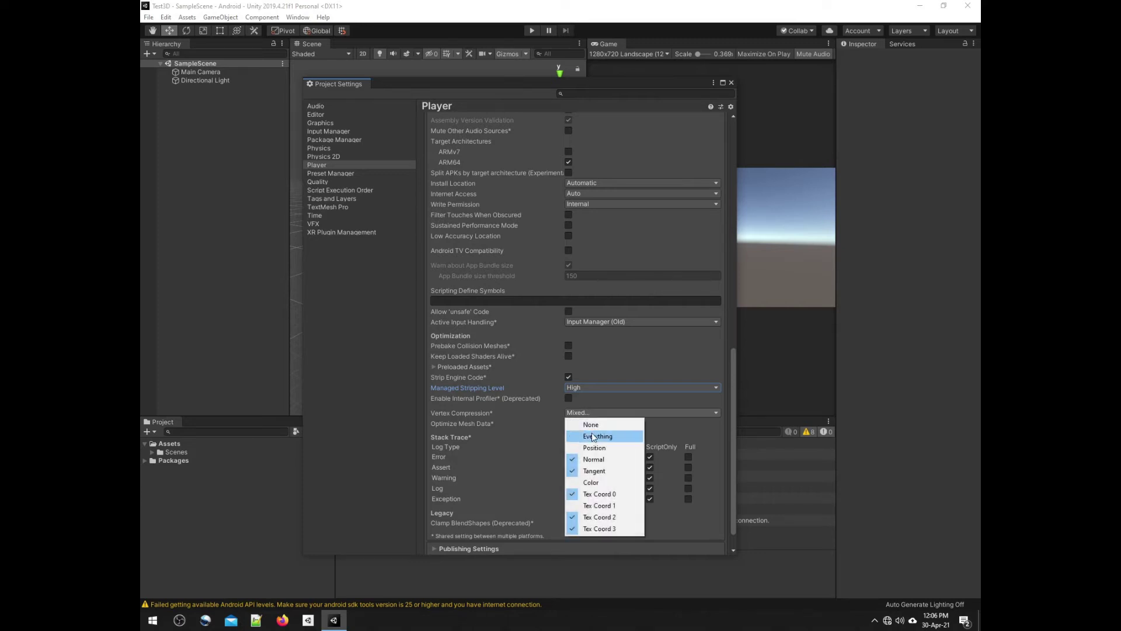
left_click(591, 434)
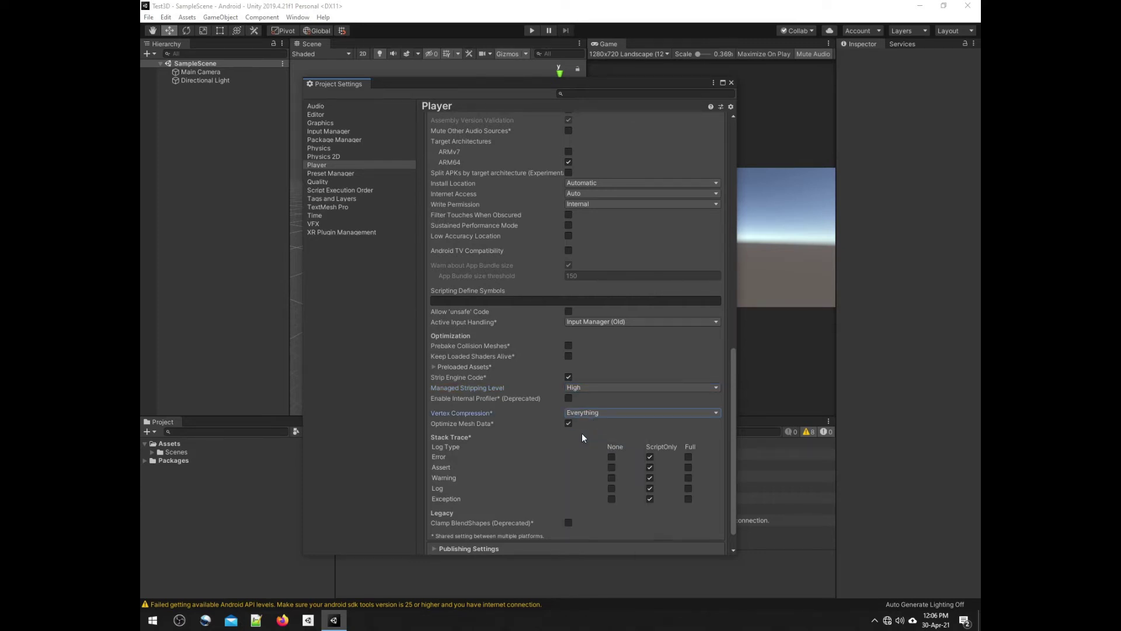
left_click(612, 456)
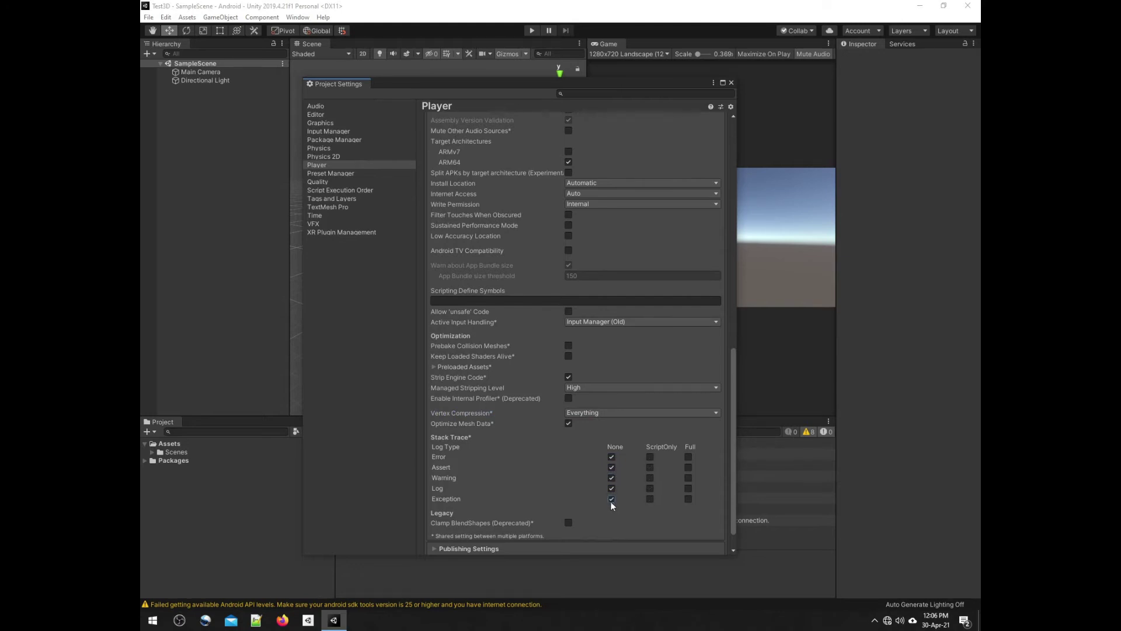
scroll(592, 509, "down", 1)
scroll(581, 489, "up", 5)
scroll(570, 490, "up", 3)
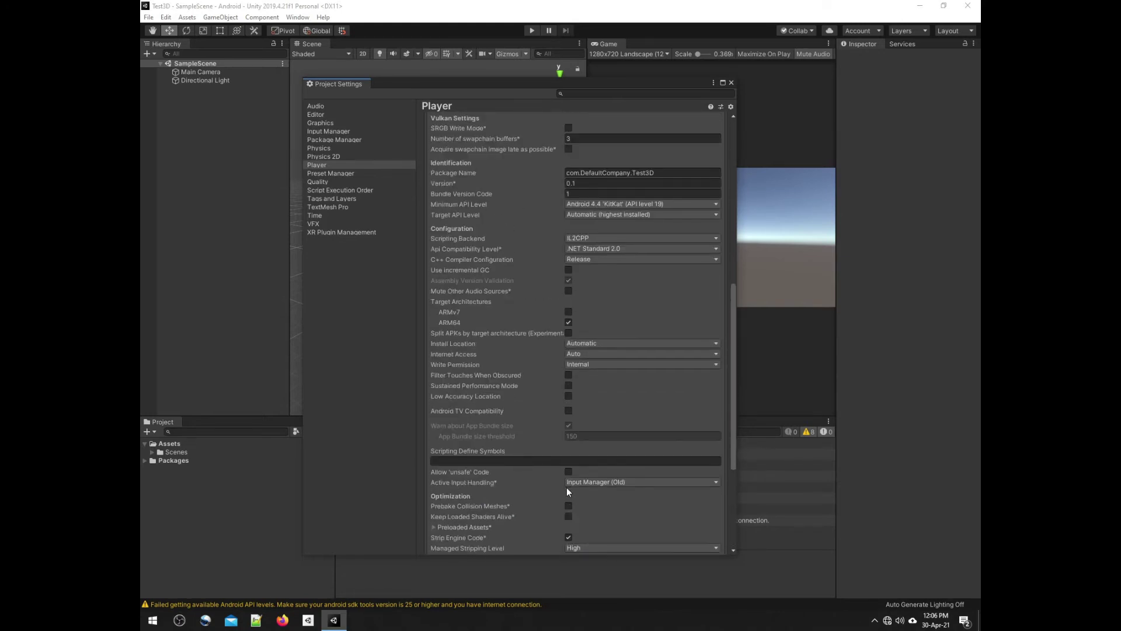
scroll(565, 488, "up", 5)
scroll(558, 444, "up", 4)
Set Audio's Default Speaker Mode to Mono and save the project.
left_click(343, 107)
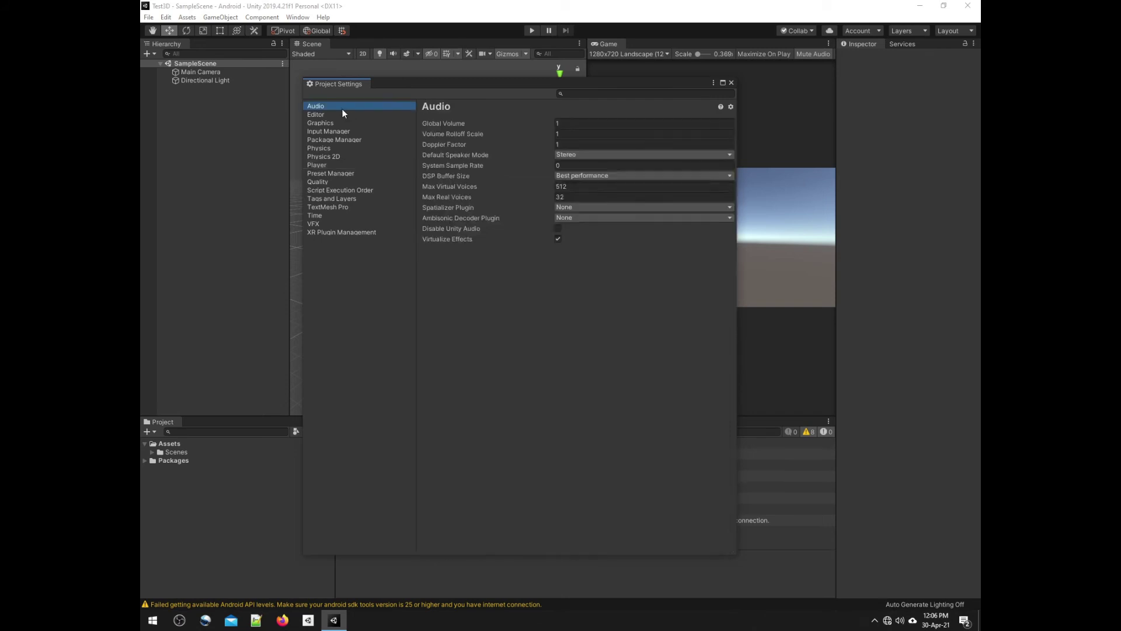
left_click(581, 155)
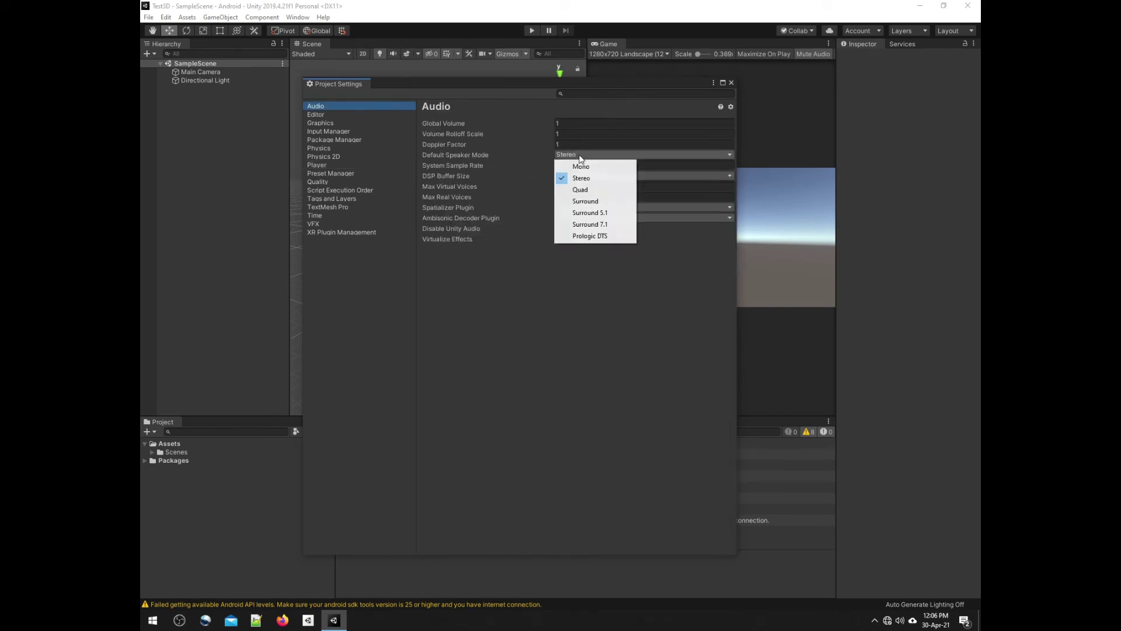
left_click(582, 166)
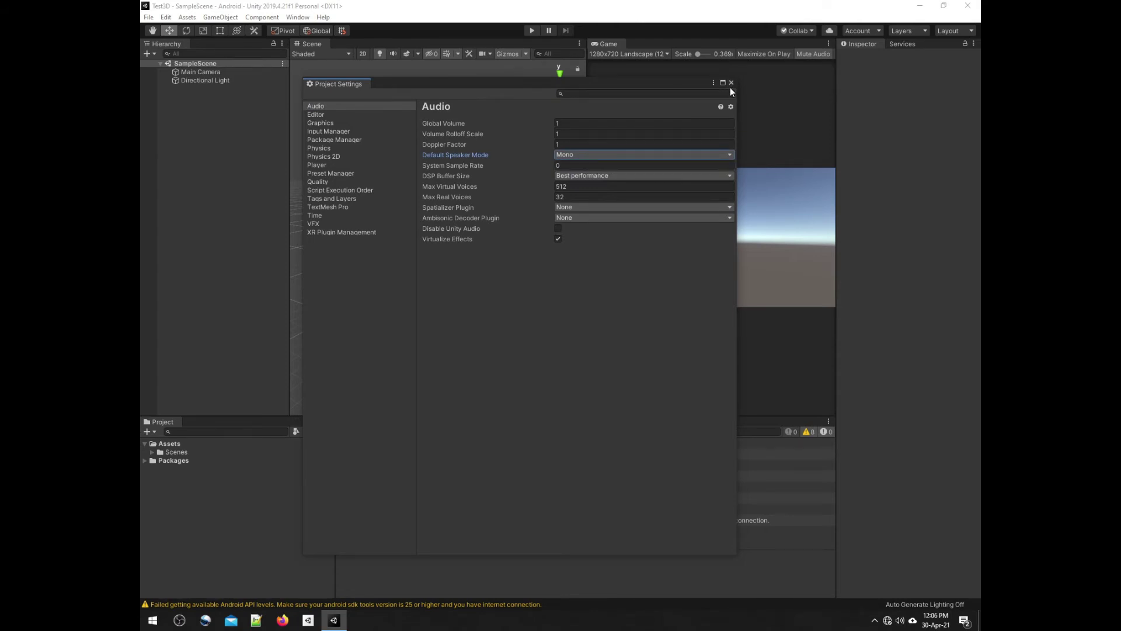
left_click(148, 17)
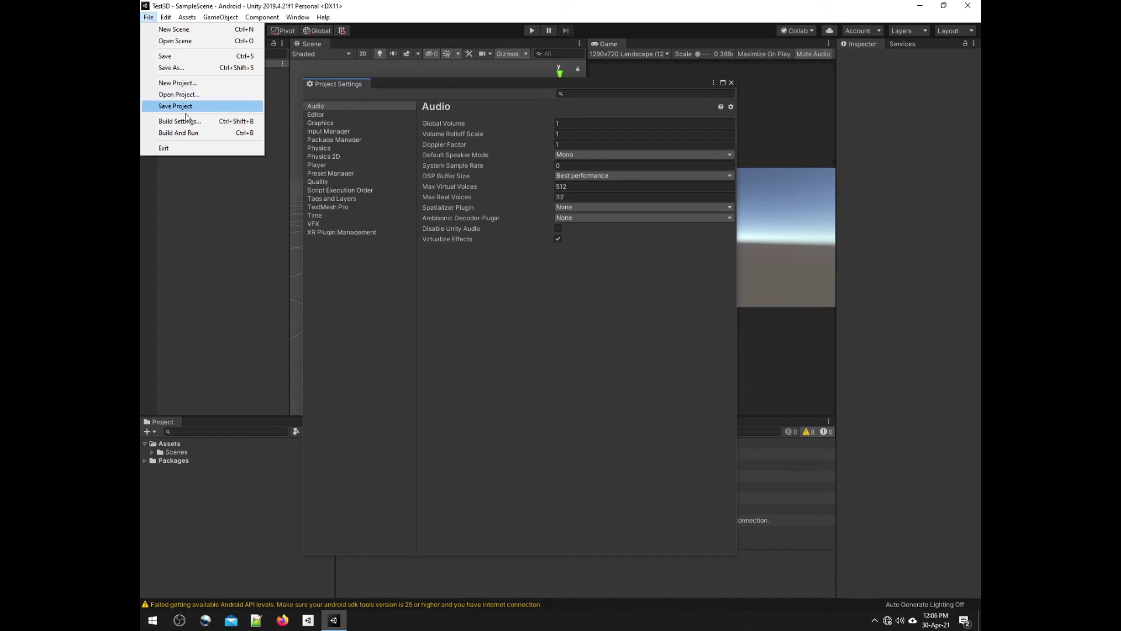
left_click(734, 86)
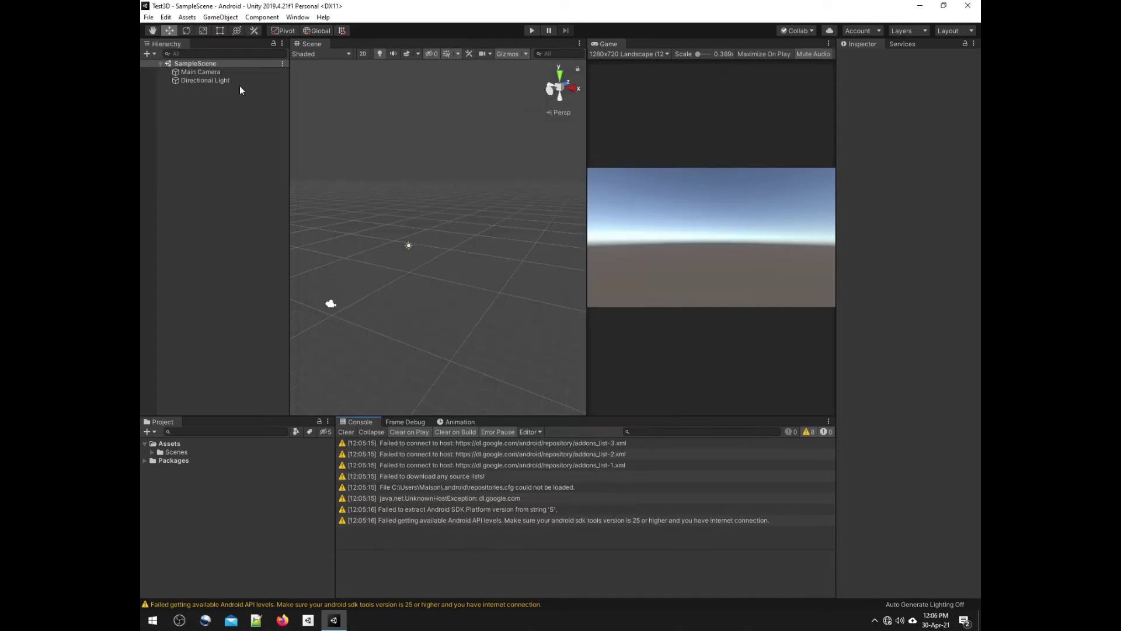
Set Android Texture Compression to ASTC, keeping the ETC2 fallback at 32-bit.
left_click(149, 18)
left_click(179, 122)
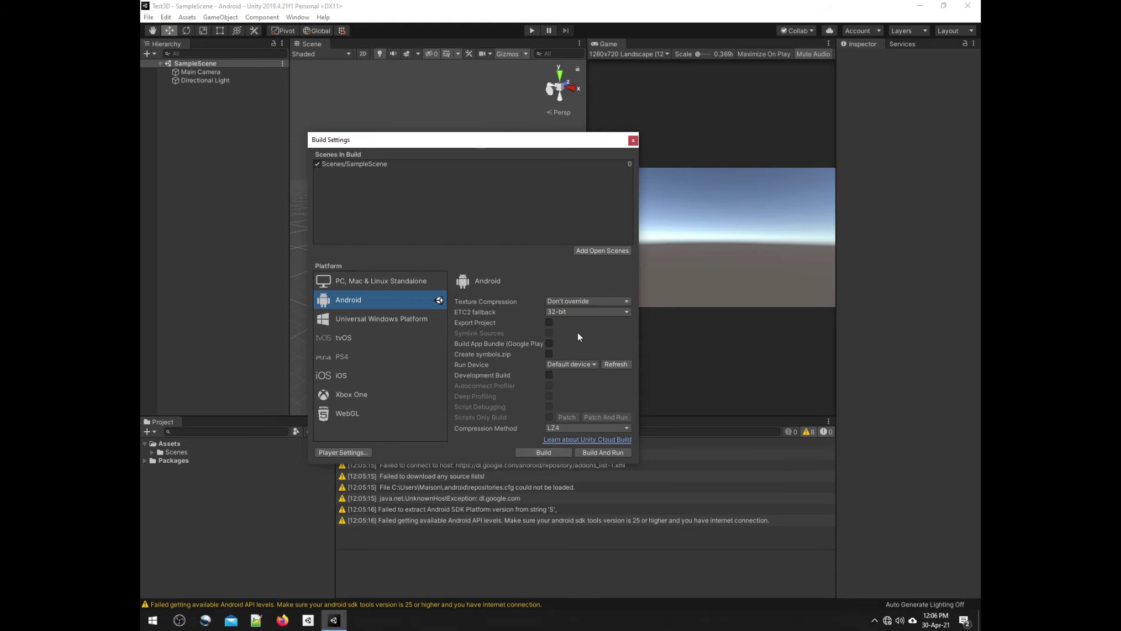
left_click(602, 302)
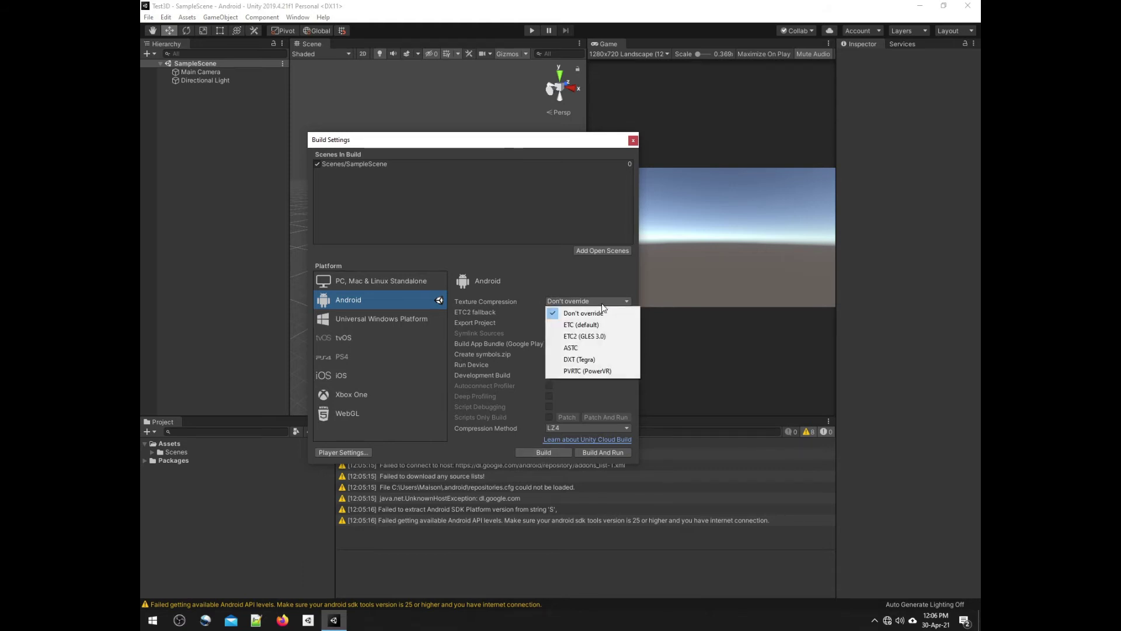
left_click(581, 347)
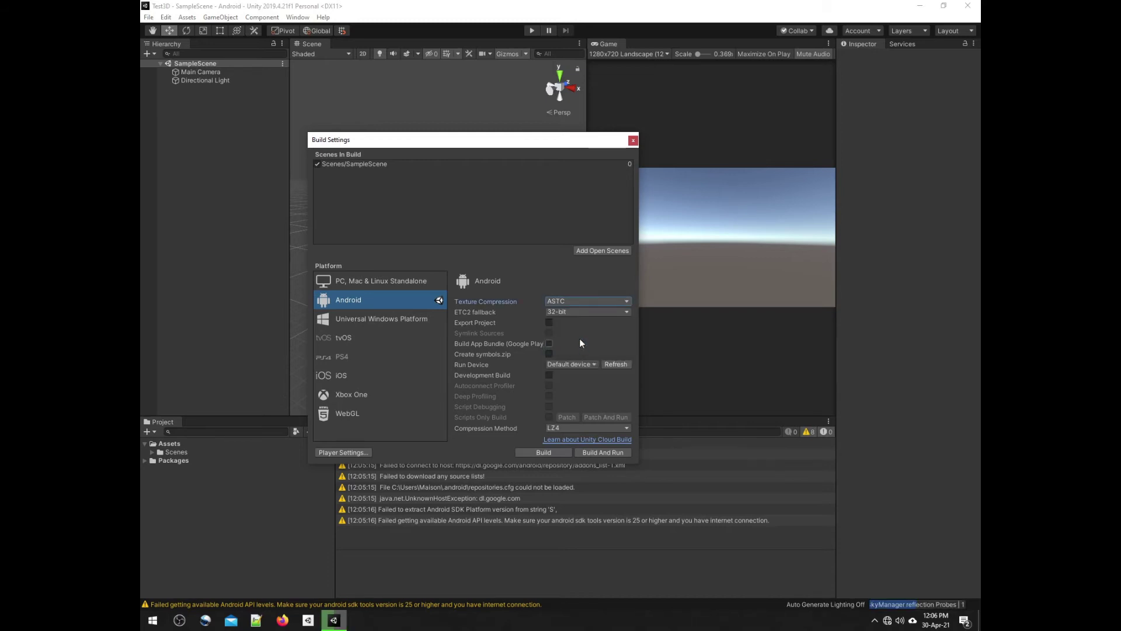
left_click(569, 314)
left_click(571, 316)
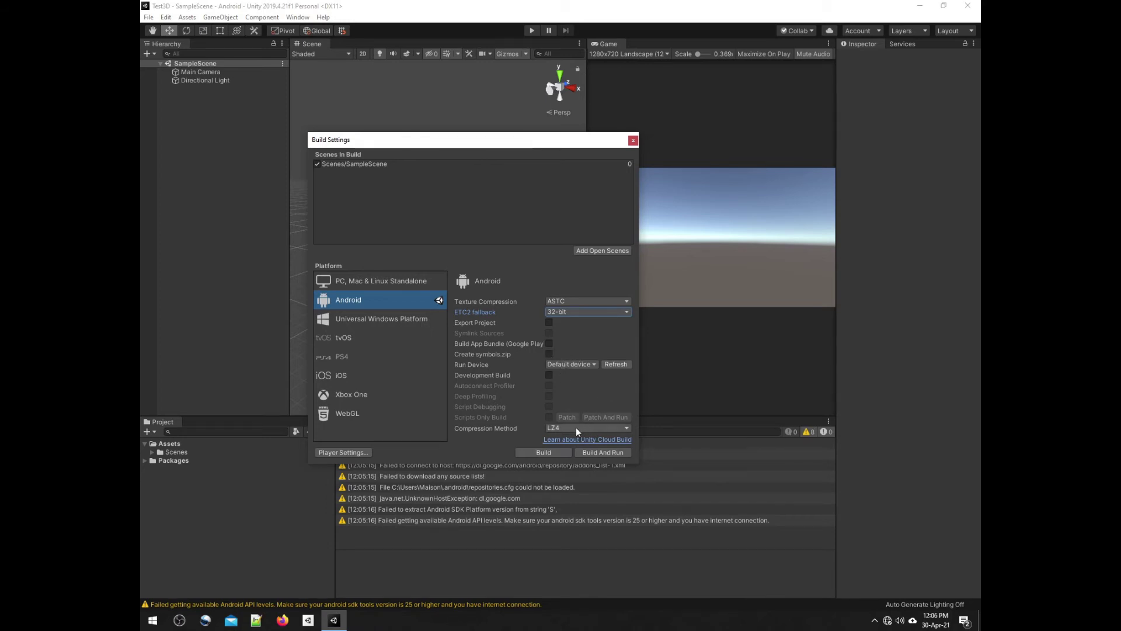
Rebuild the Android app as testAPK.apk on the Desktop.
left_click(544, 453)
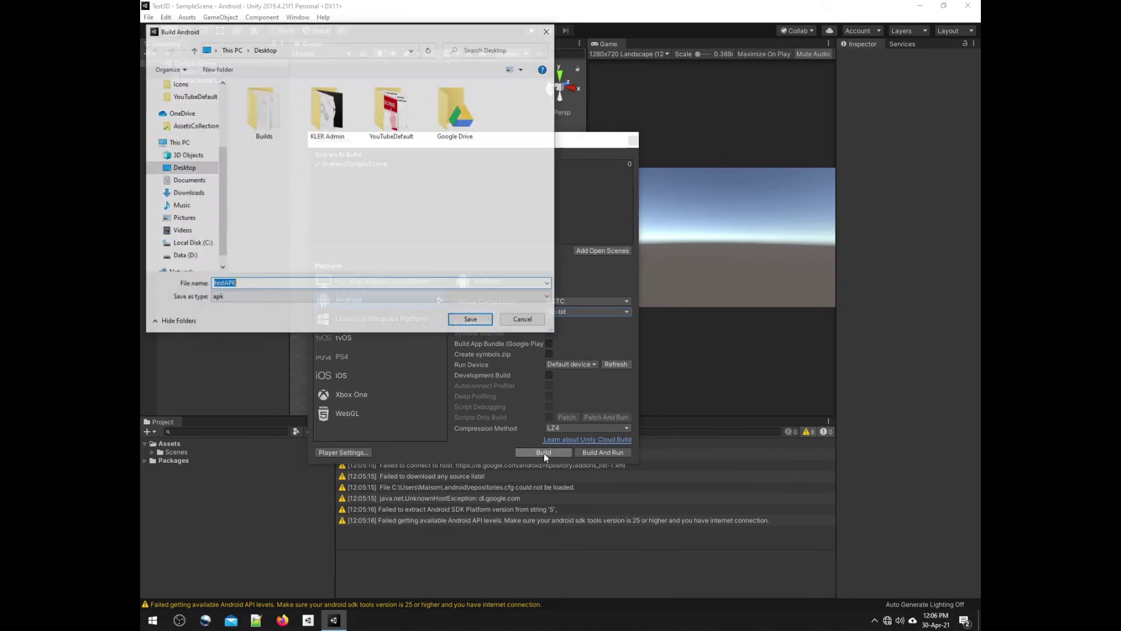
left_click(472, 320)
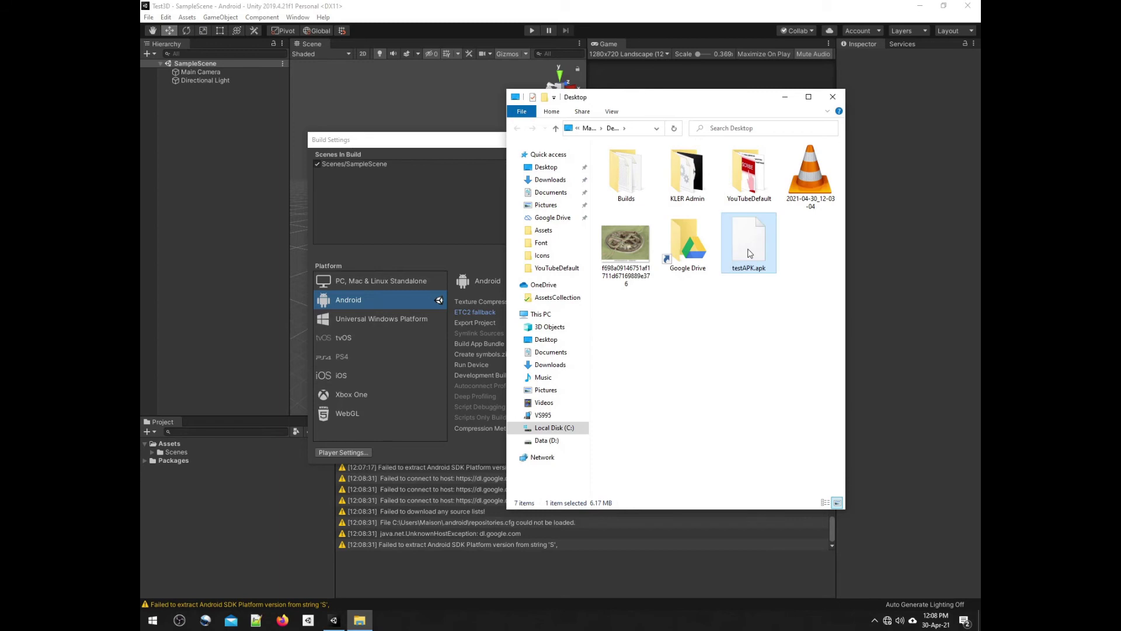
Confirm testAPK.apk is now 6.17 MB, then select the audio and PSD files.
right_click(750, 253)
left_click(784, 488)
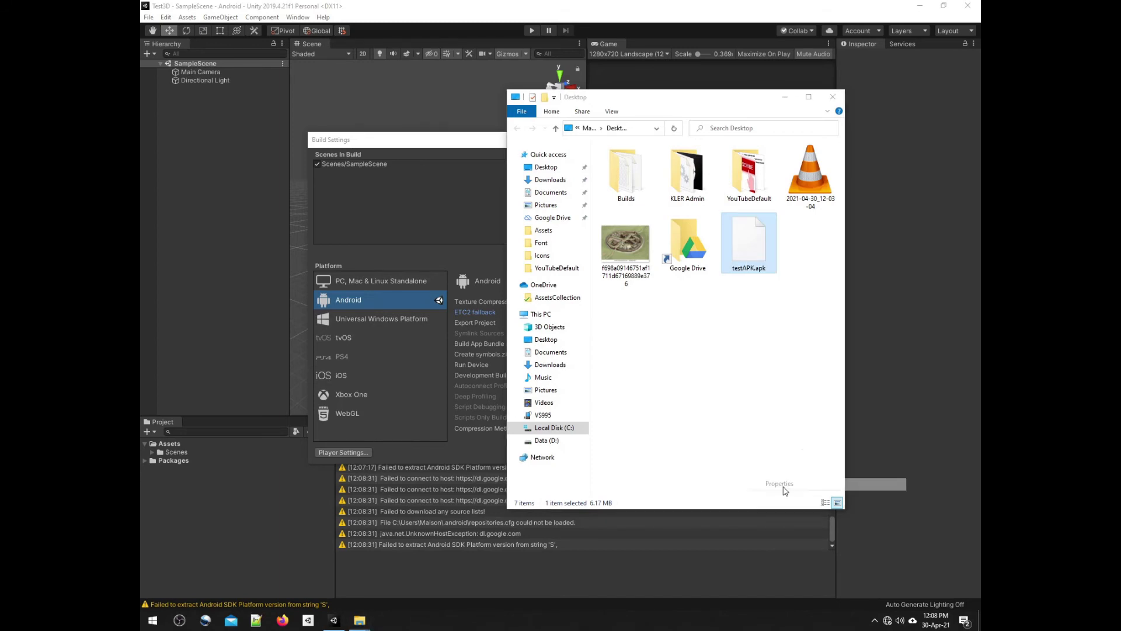
left_click_drag(822, 366, 795, 367)
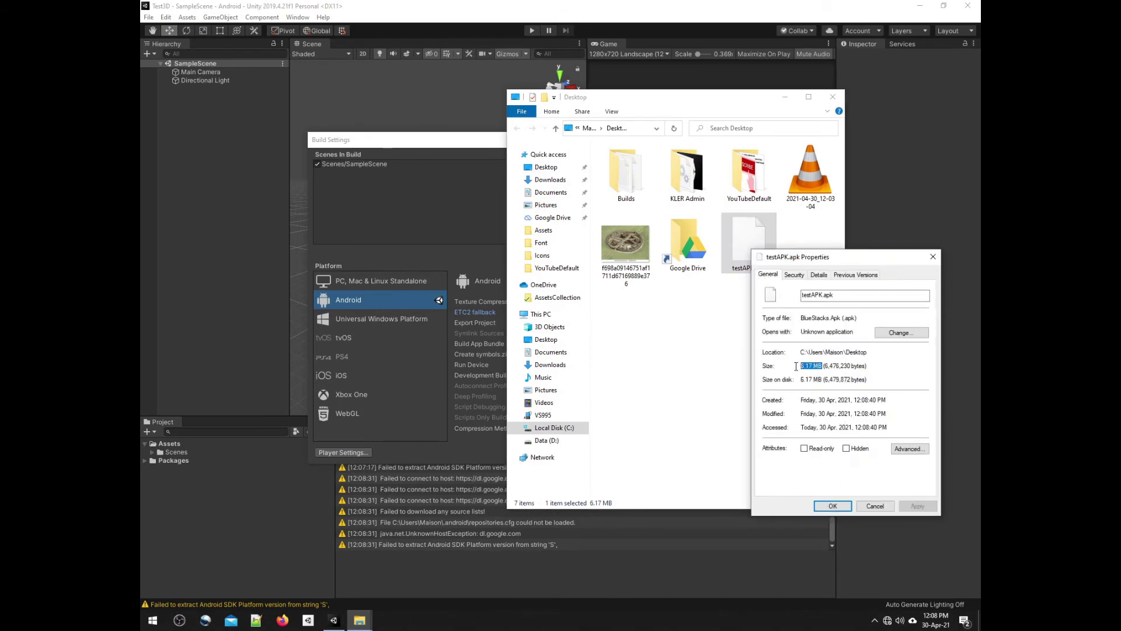
left_click(933, 257)
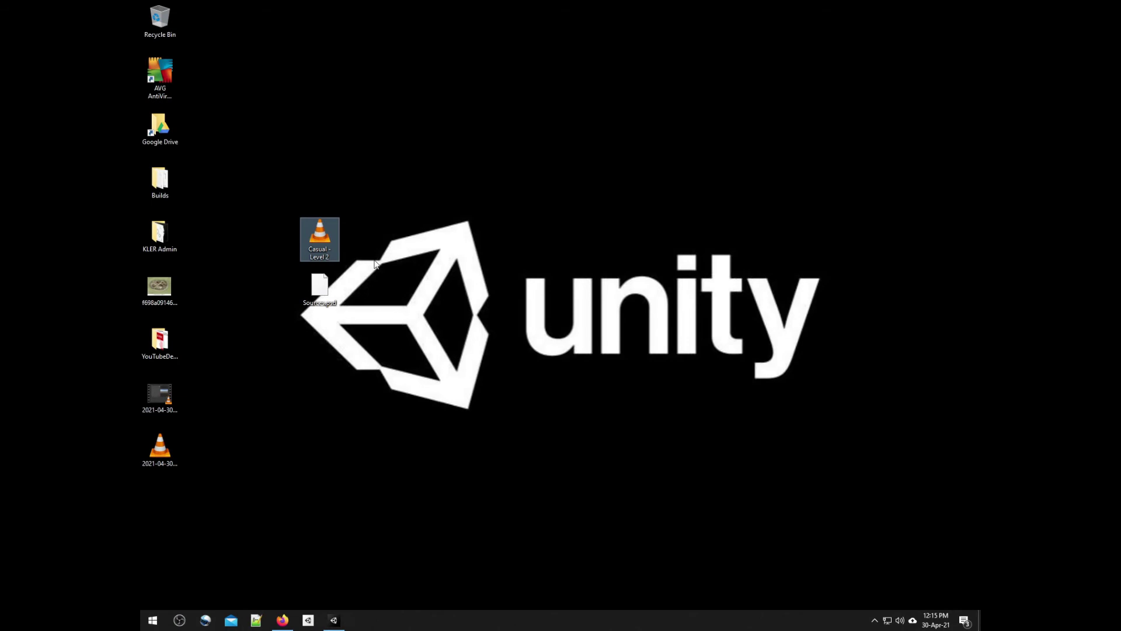
mouse_move(376, 222)
left_mouse_down()
mouse_move(236, 420)
mouse_move(173, 446)
left_mouse_up()
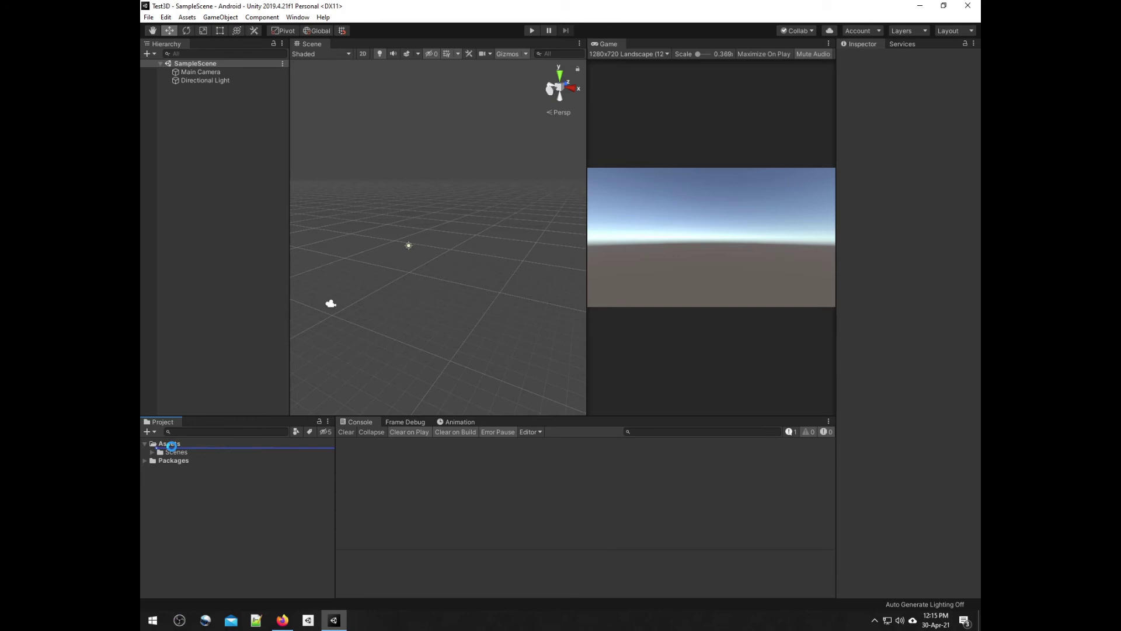
Import the Casual - Level 2 audio and Sources PSD into Assets.
left_click_drag(172, 445, 173, 450)
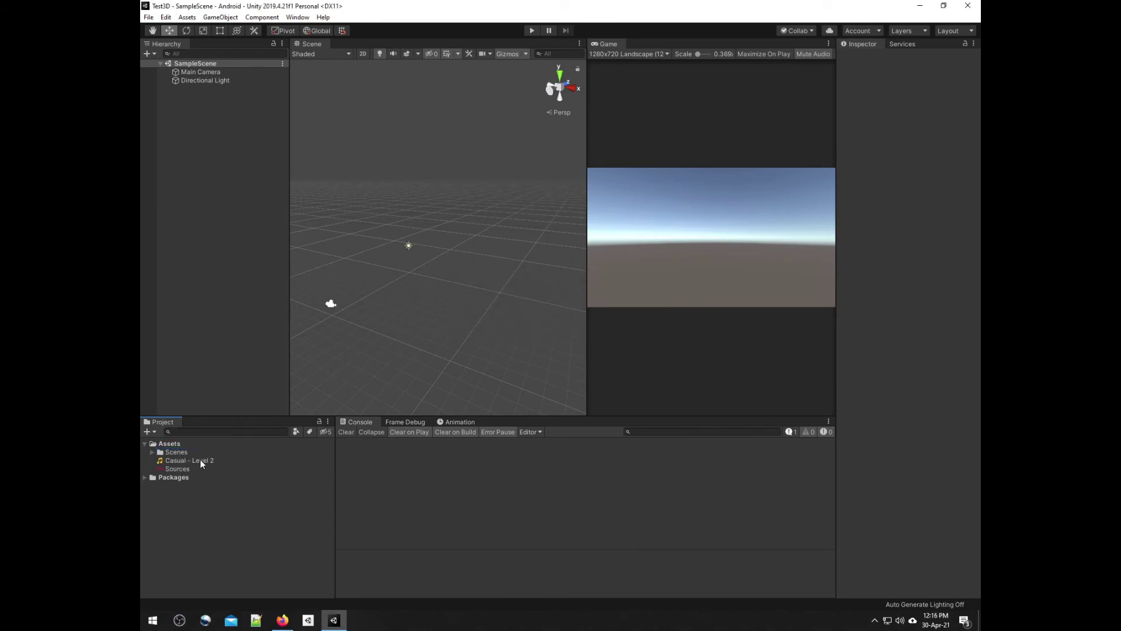
left_click(194, 461)
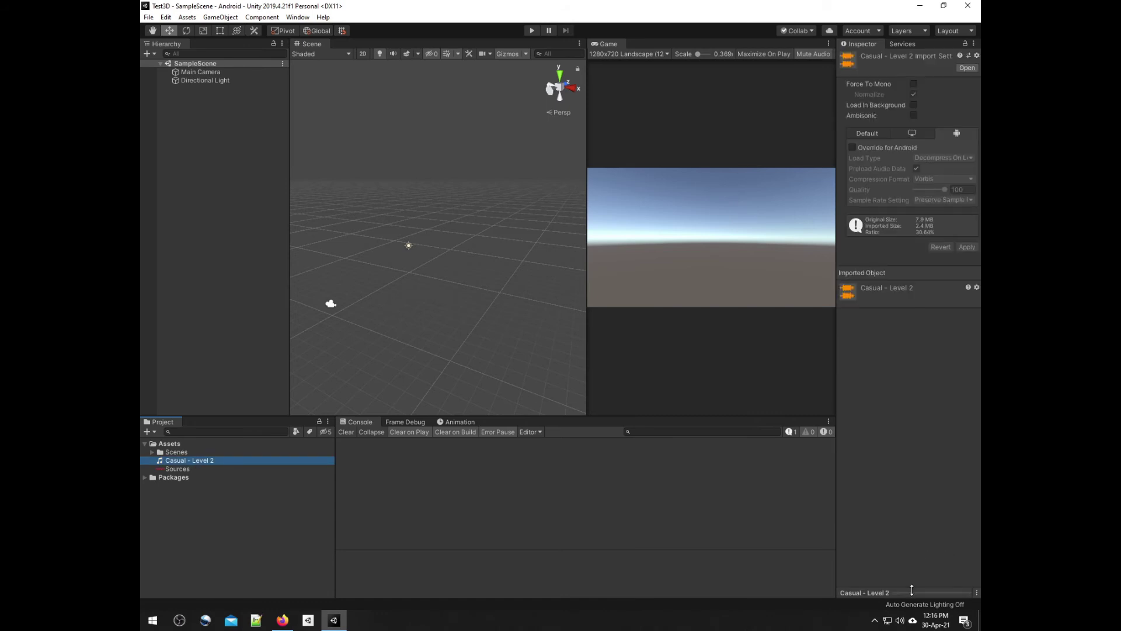
left_click_drag(911, 590, 716, 478)
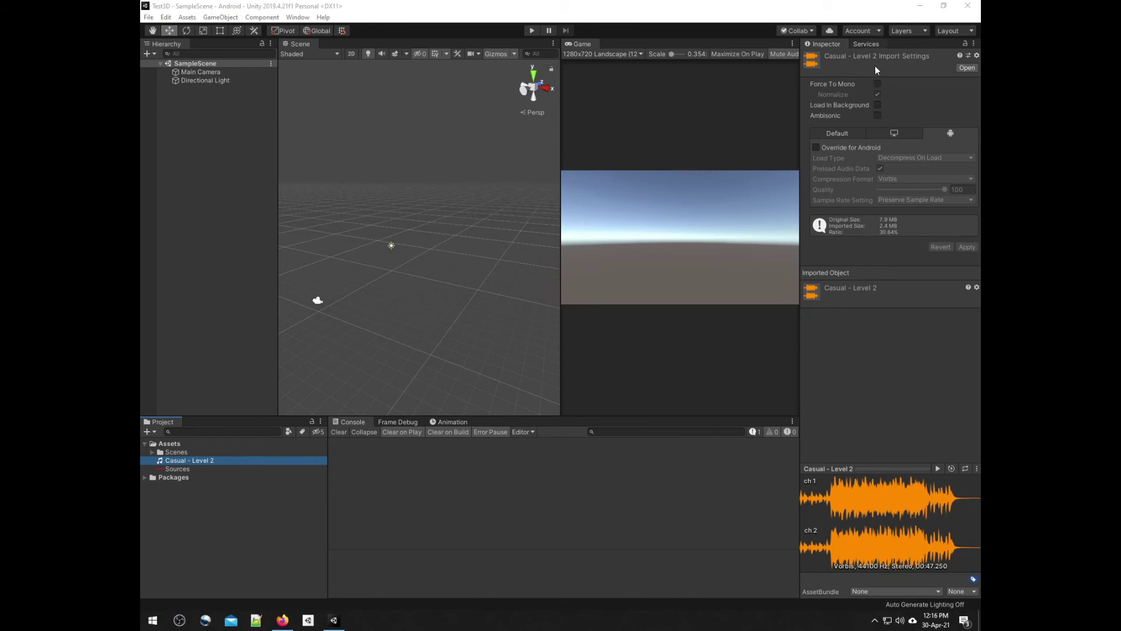
Force Casual - Level 2 to mono with an Android Vorbis quality 30 override, and apply.
left_click(878, 84)
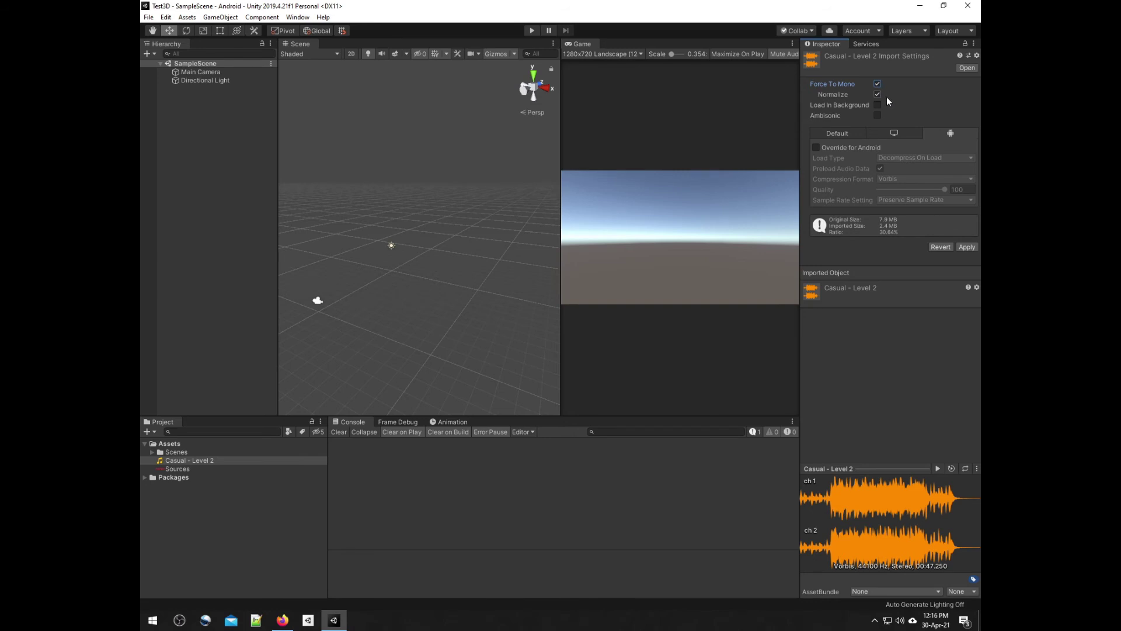
left_click(816, 148)
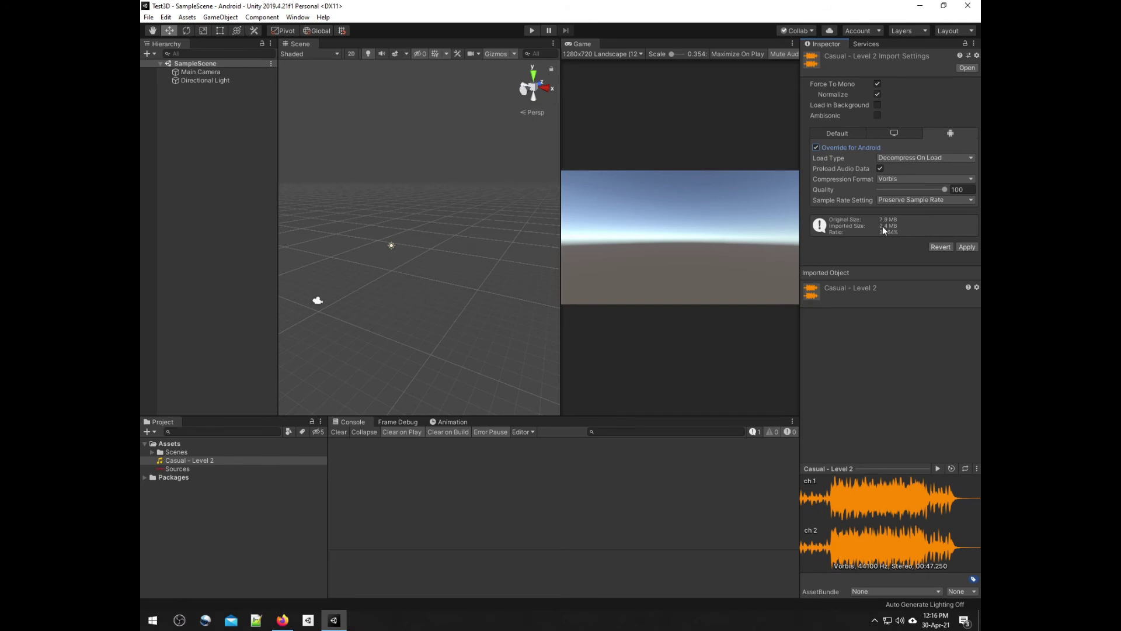
left_click(911, 157)
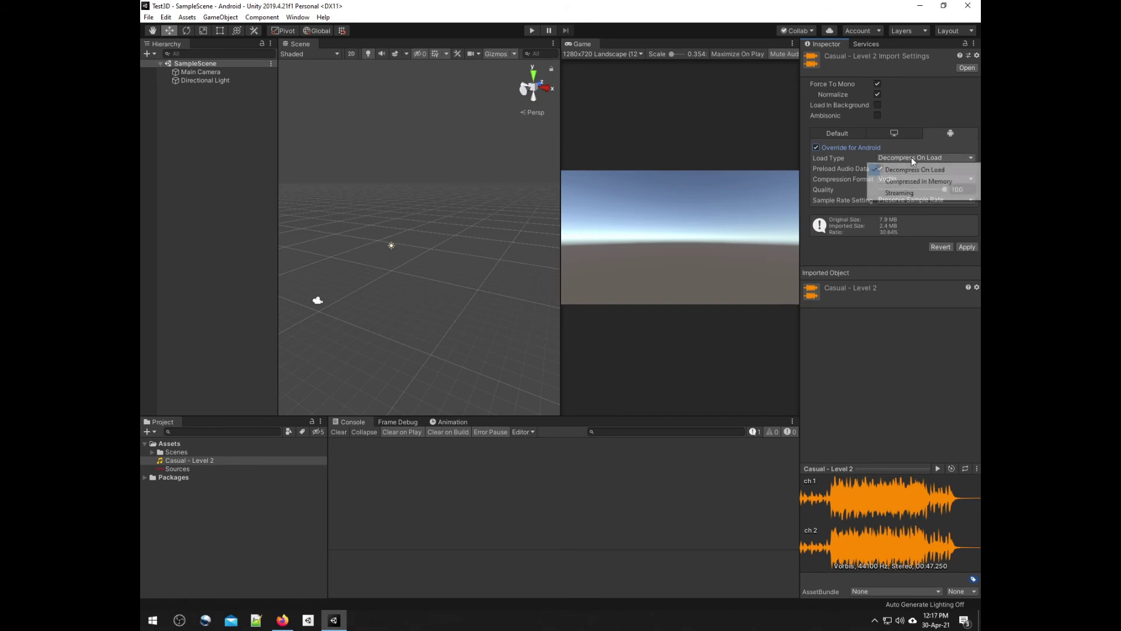
left_click(910, 157)
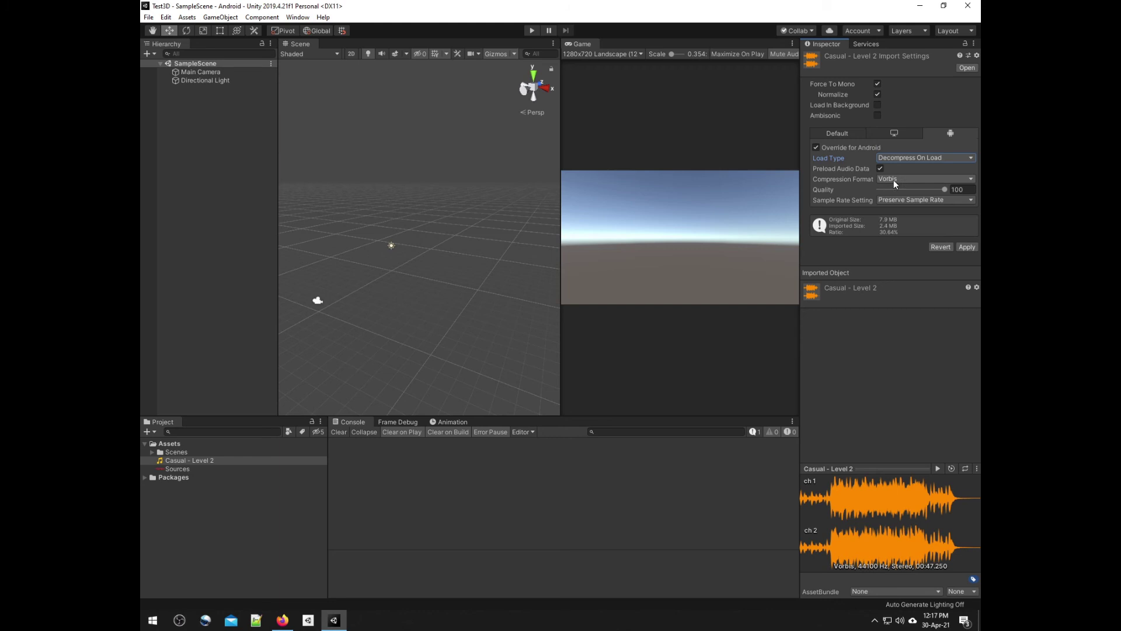
left_click(893, 179)
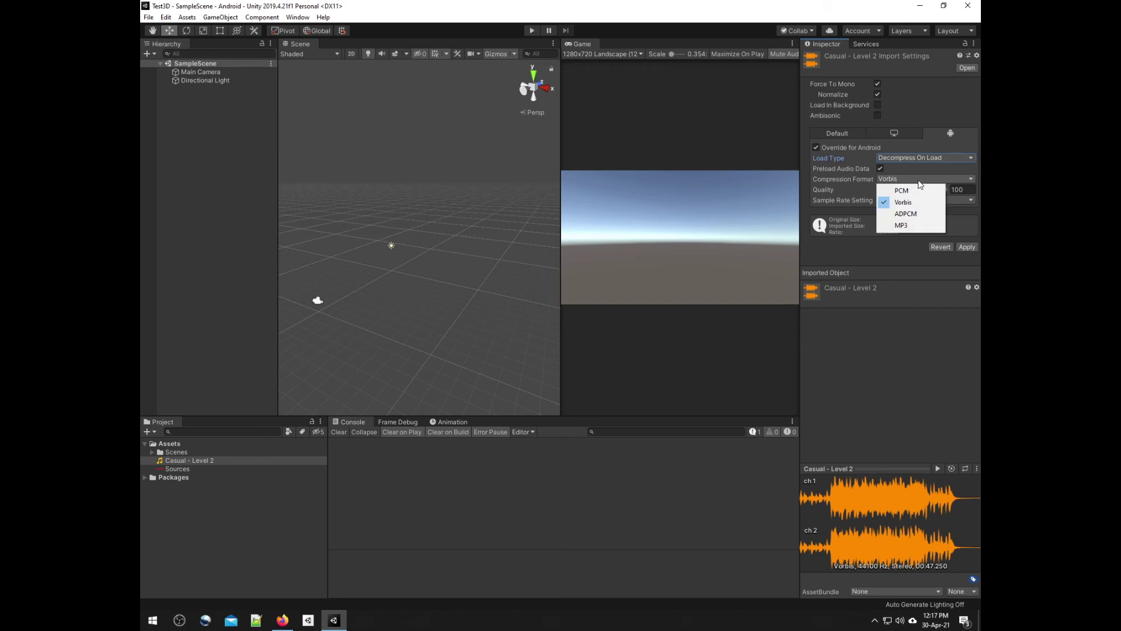
left_click(900, 205)
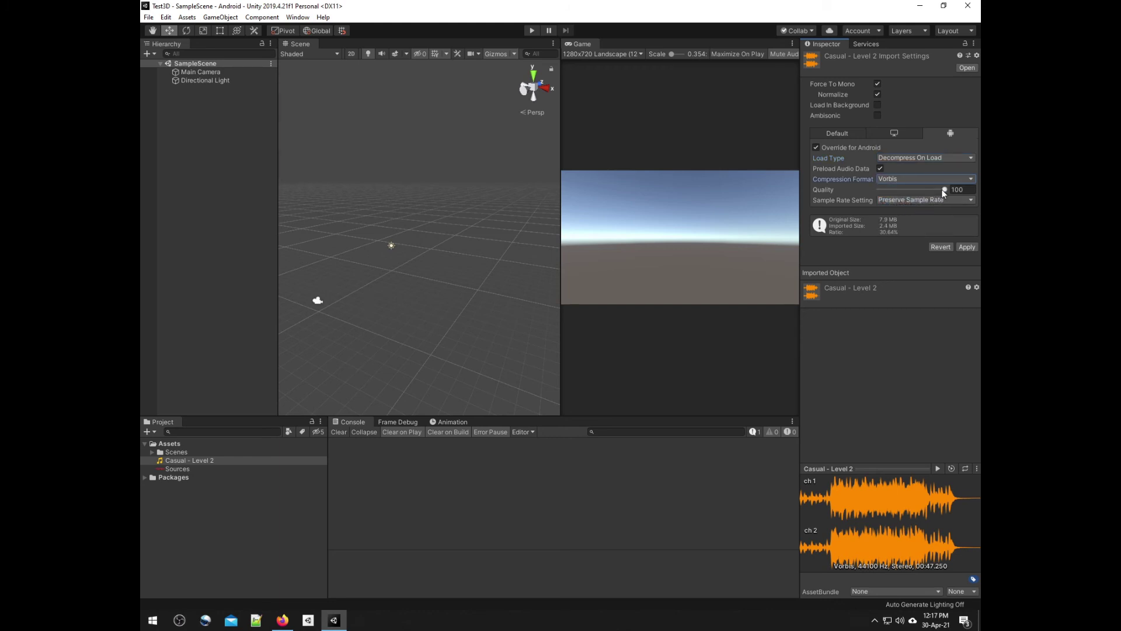
left_click_drag(942, 190, 902, 191)
left_click(967, 246)
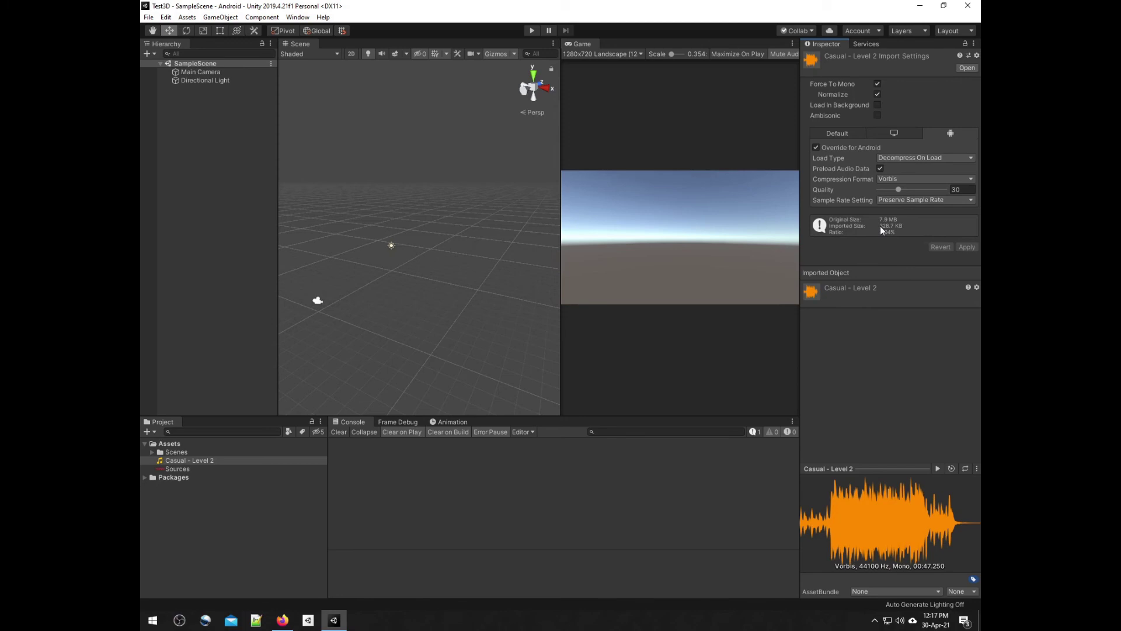
left_click(172, 468)
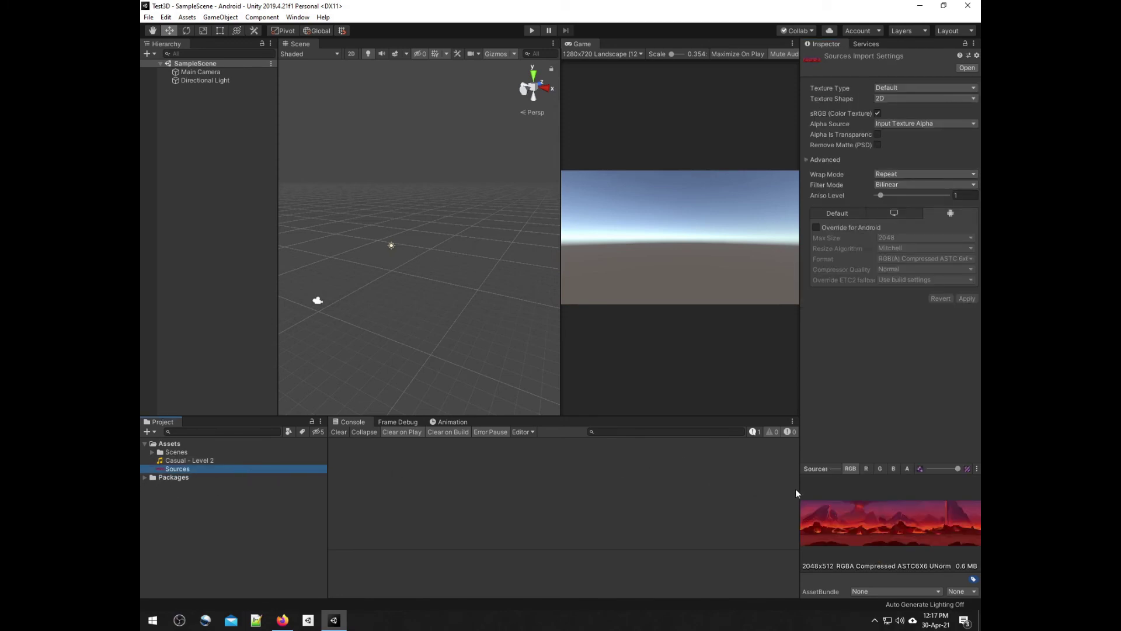
Set the Sources texture type to Sprite (2D and UI) and apply.
left_click(894, 86)
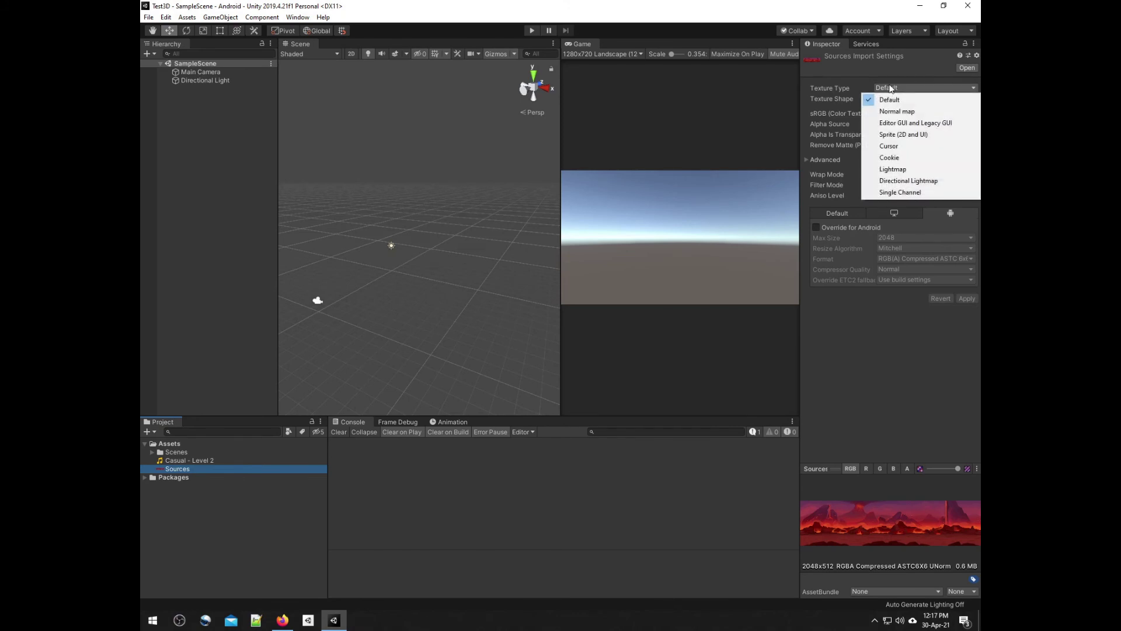
left_click(903, 136)
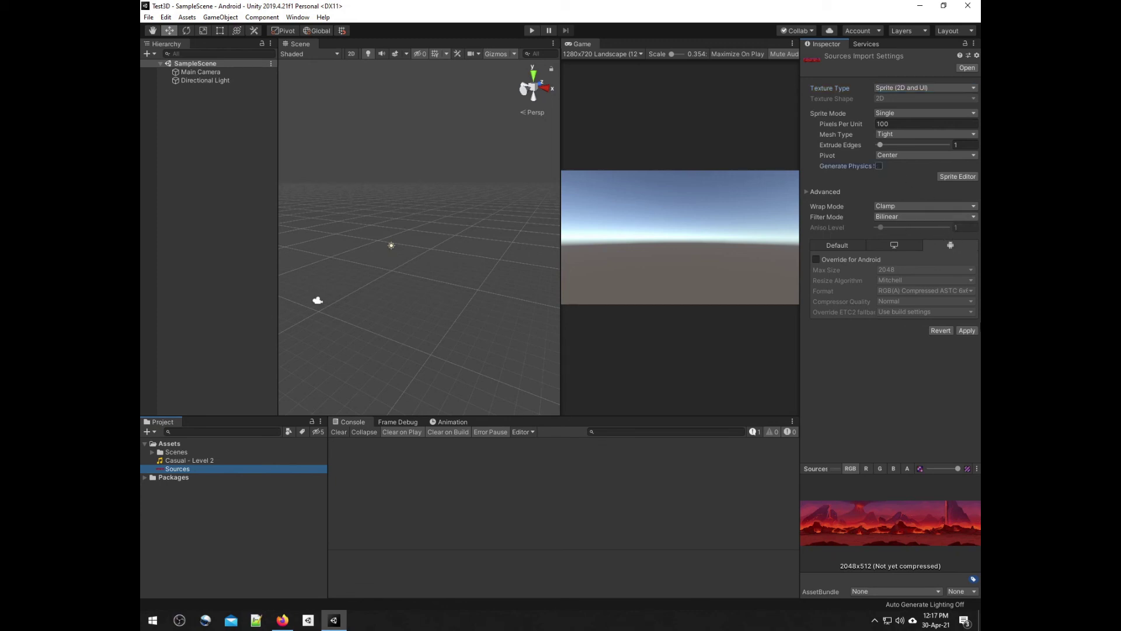
left_click(964, 332)
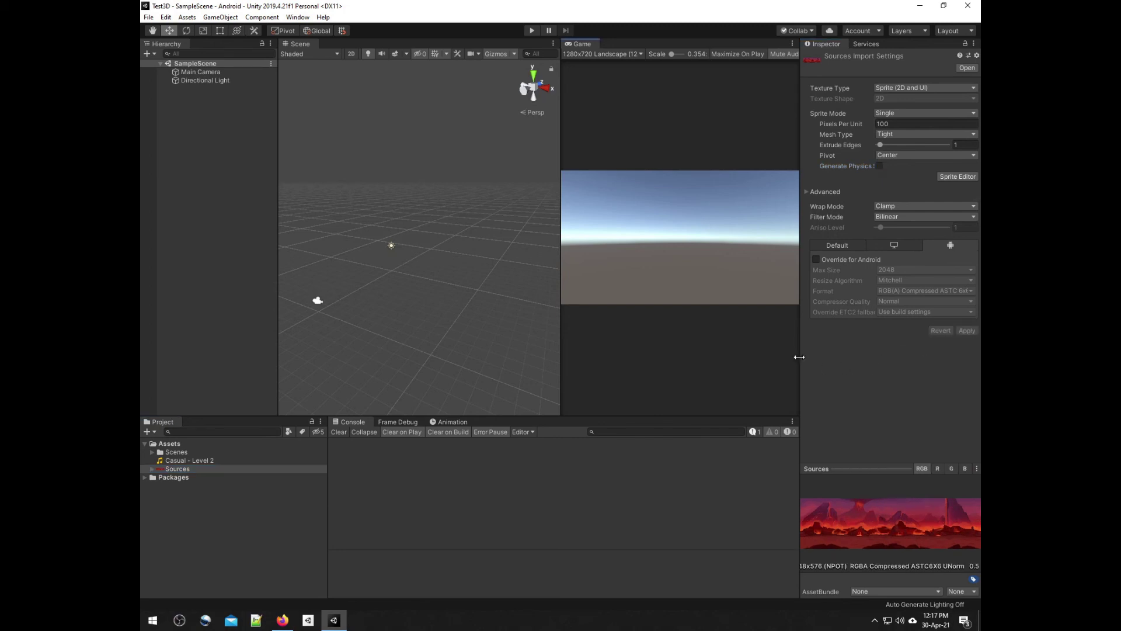
Override Sources for Android with RGBA Crunched ETC2 format and apply.
left_click_drag(799, 356, 753, 356)
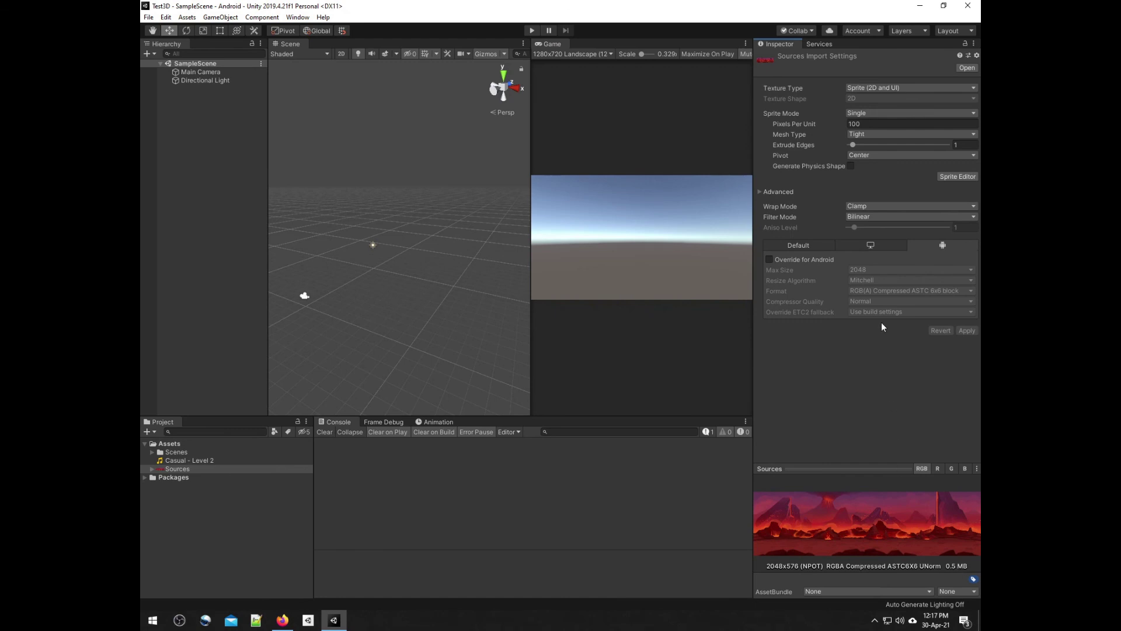
left_click(814, 259)
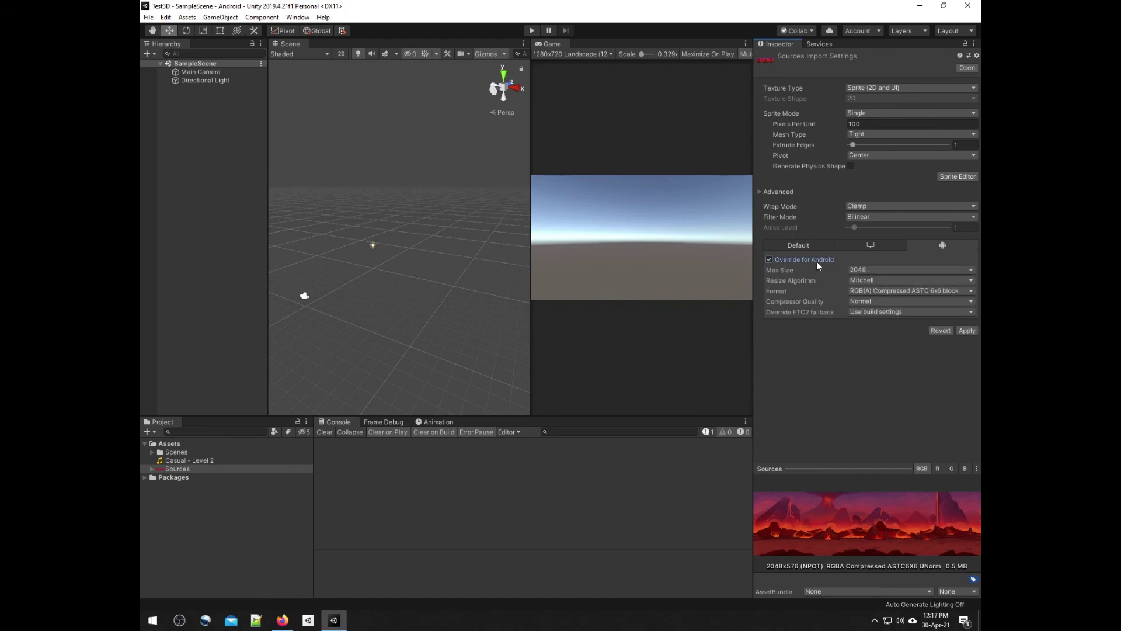
left_click(909, 291)
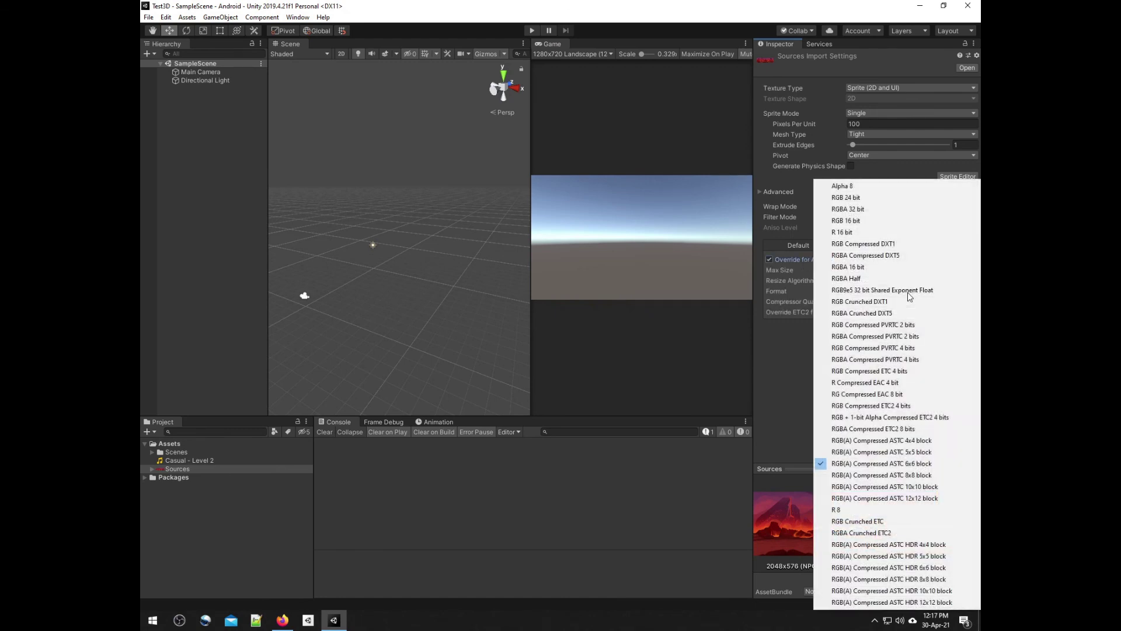
left_click(884, 533)
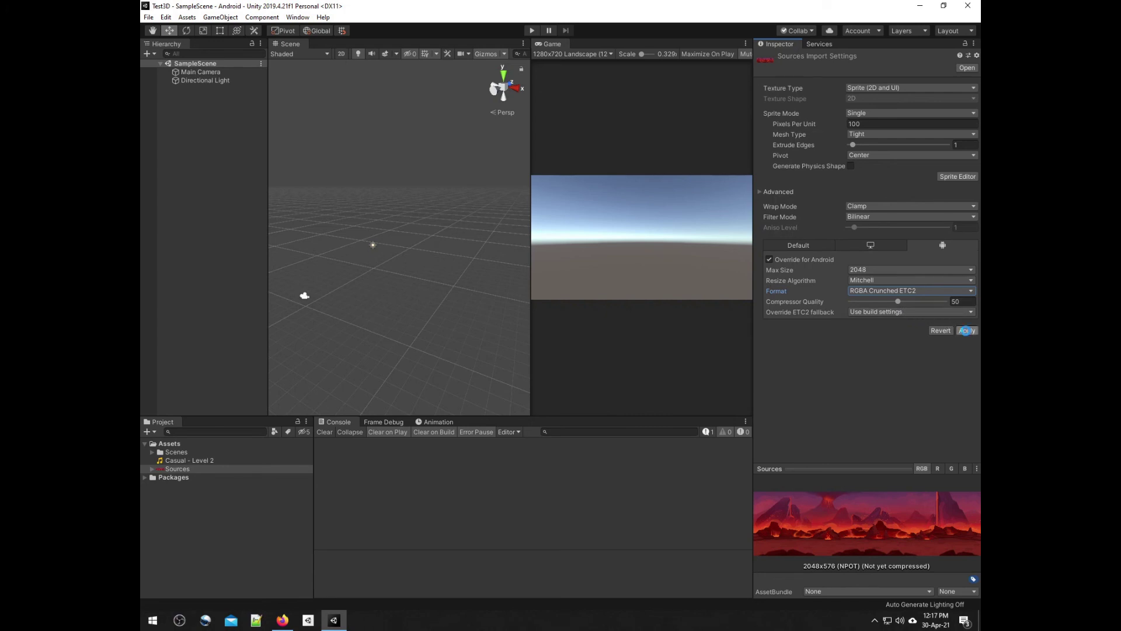
left_click(965, 330)
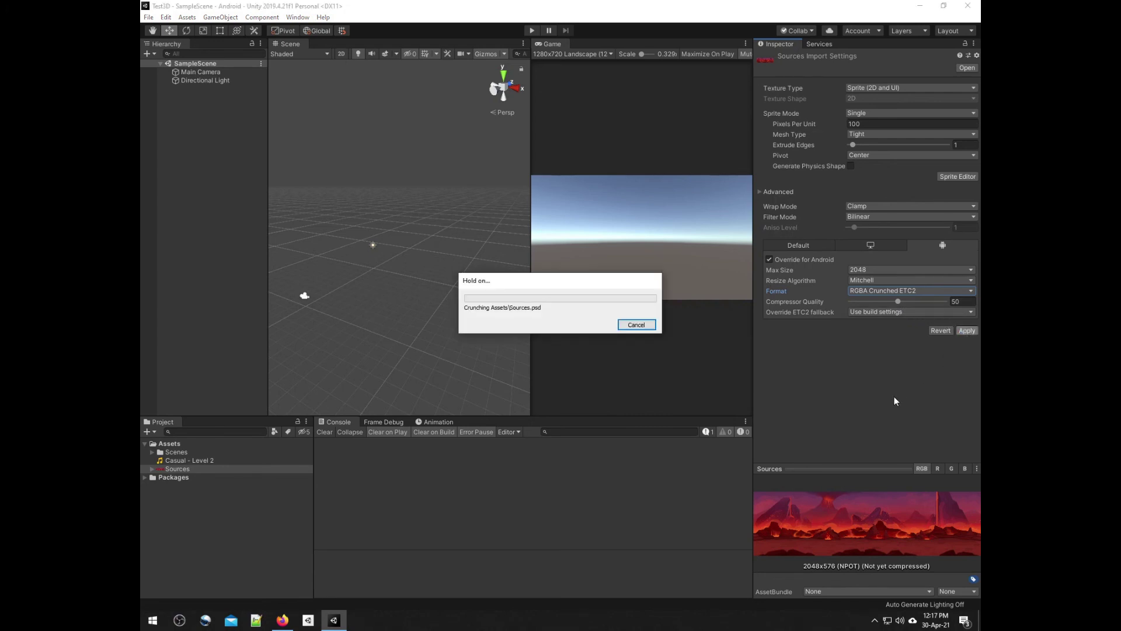